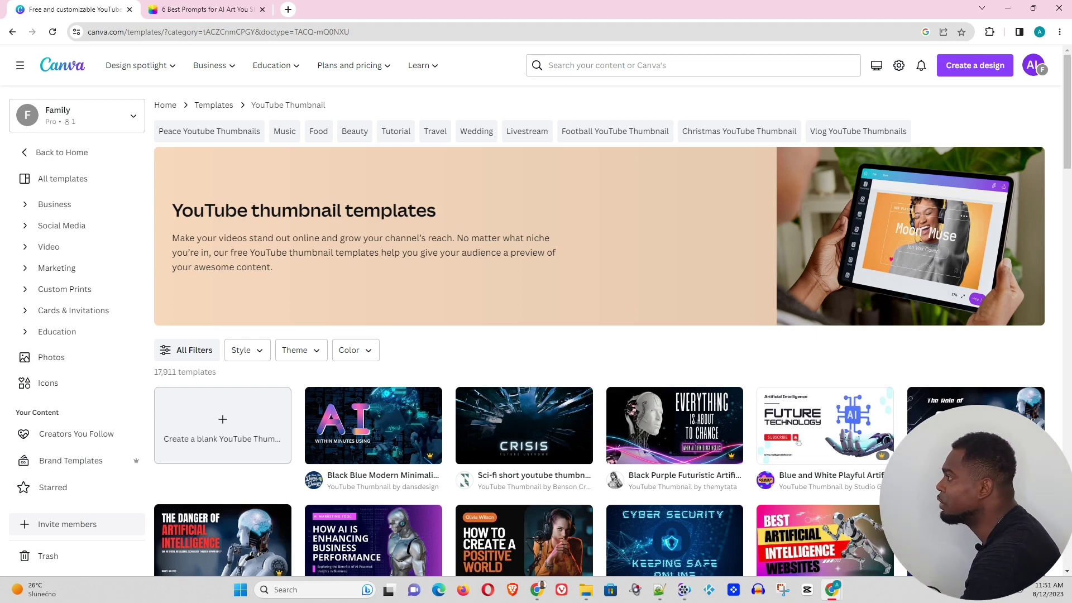
- Look over the new-design options and templates, then start a blank YouTube Thumbnail design
left_click(973, 70)
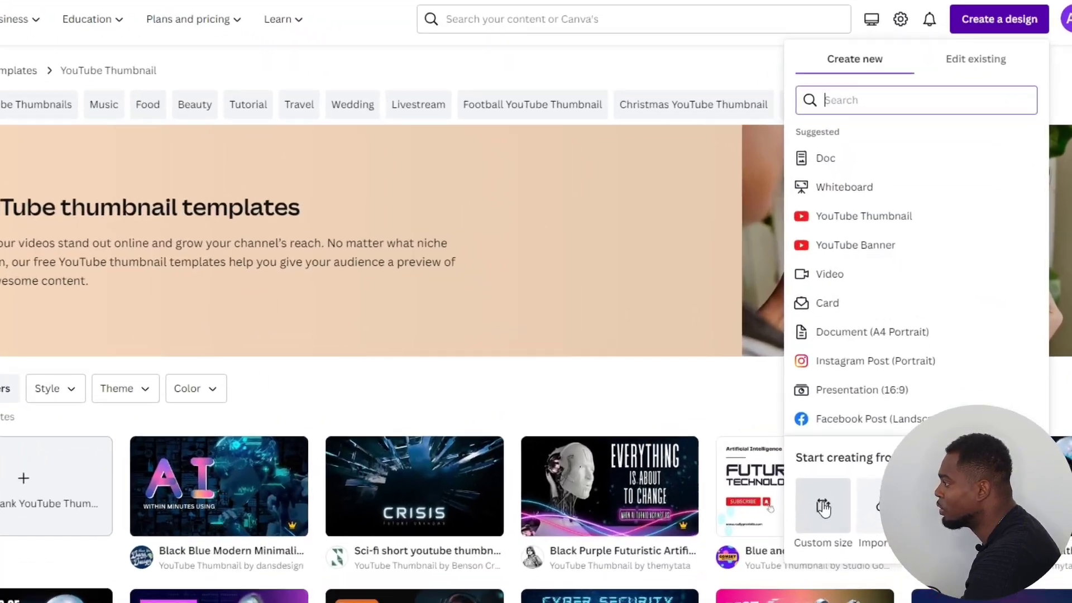
left_click(838, 455)
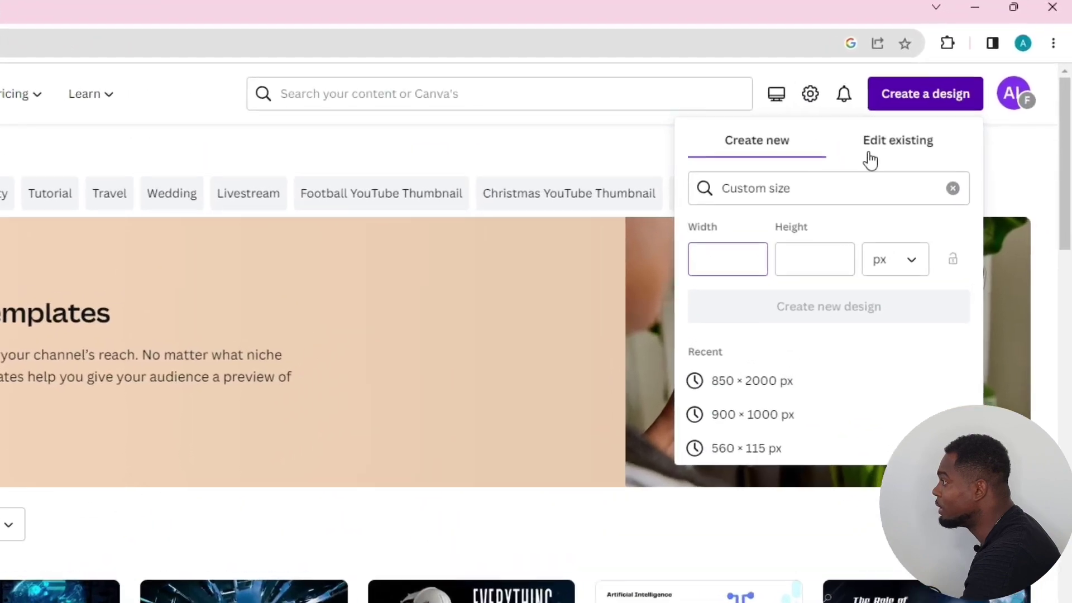
left_click(871, 166)
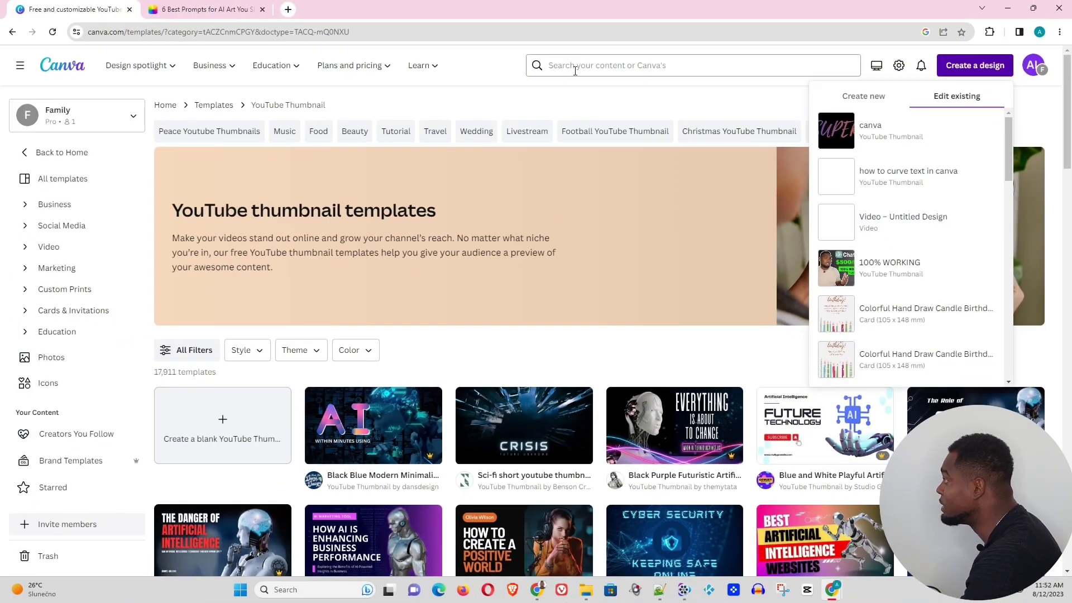
left_click(575, 66)
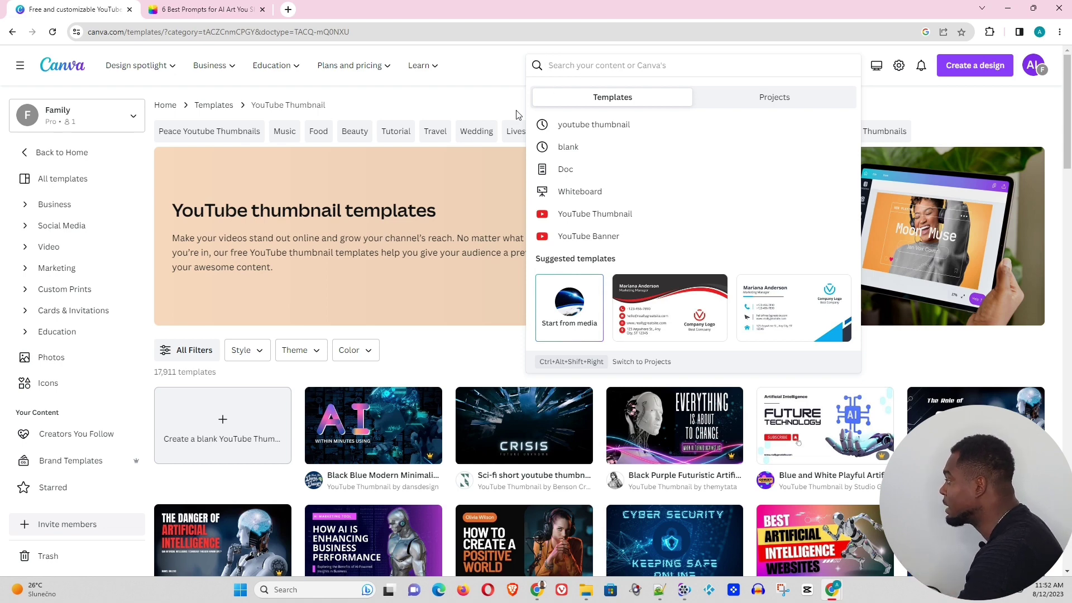
left_click(416, 359)
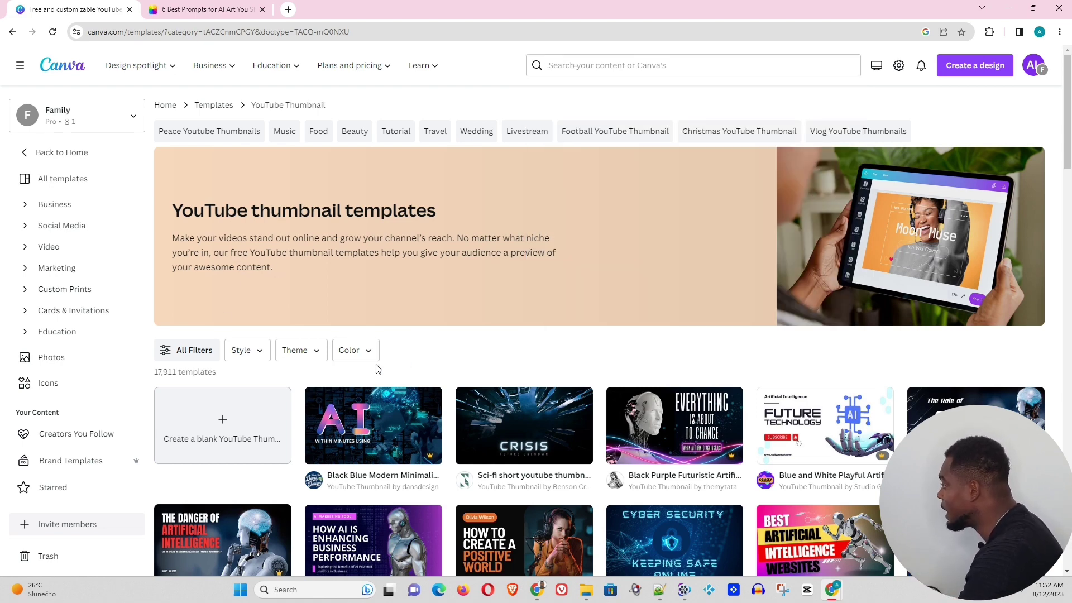
left_click(234, 441)
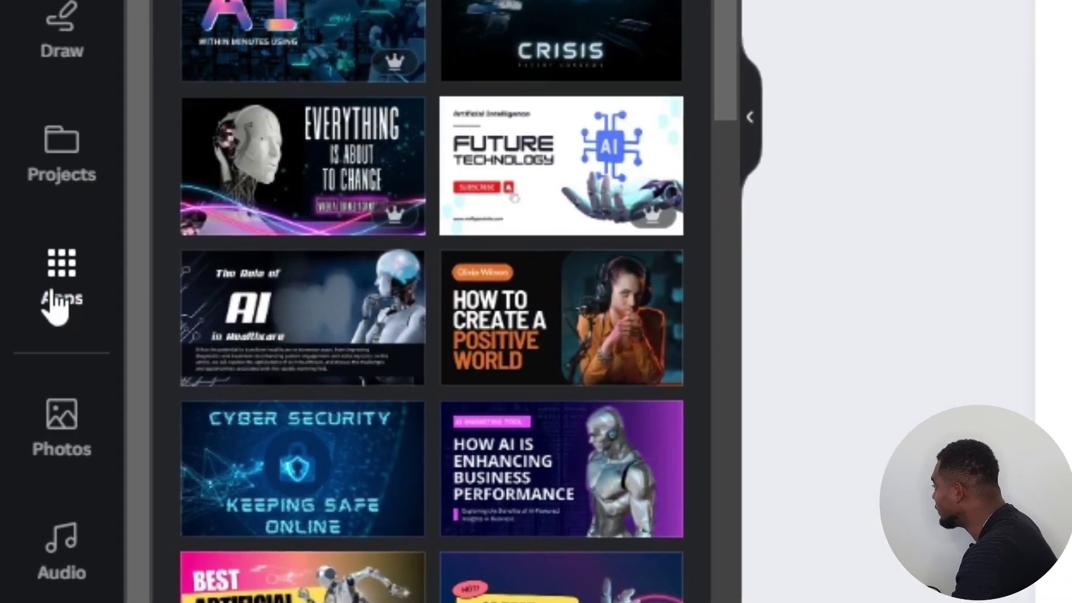
- Search the Canva Apps panel for 'text to image'
left_click(56, 301)
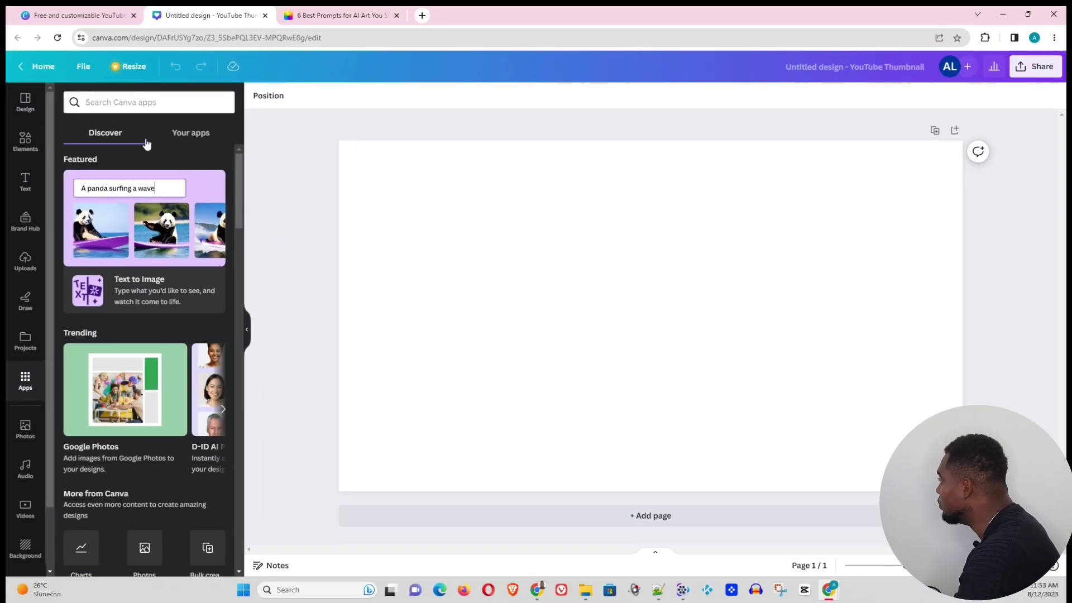
left_click(130, 104)
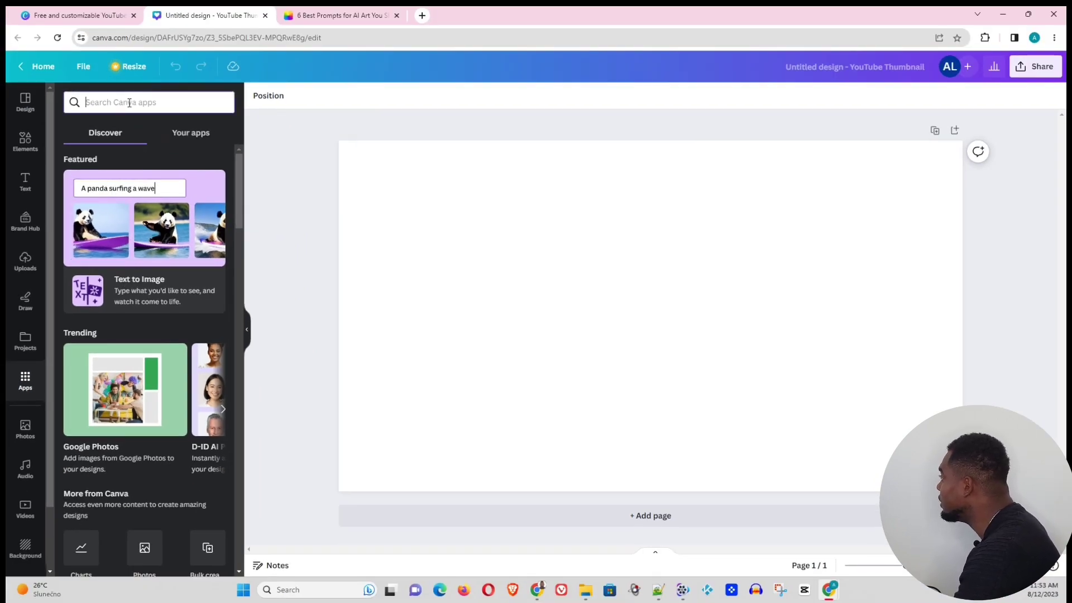
type("tex")
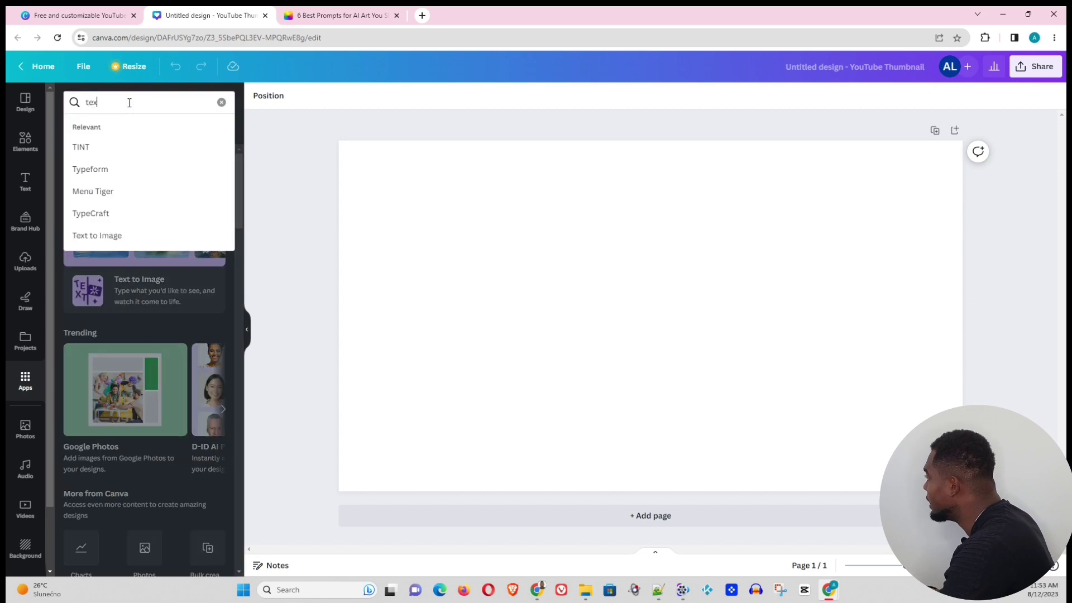
type("t to")
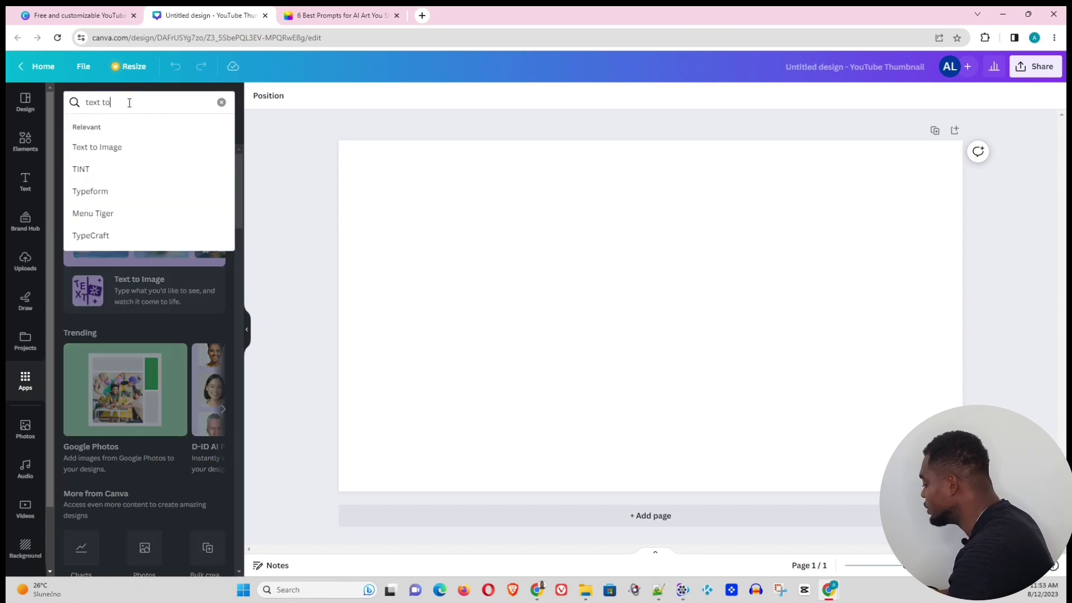
type(" image")
key("Return")
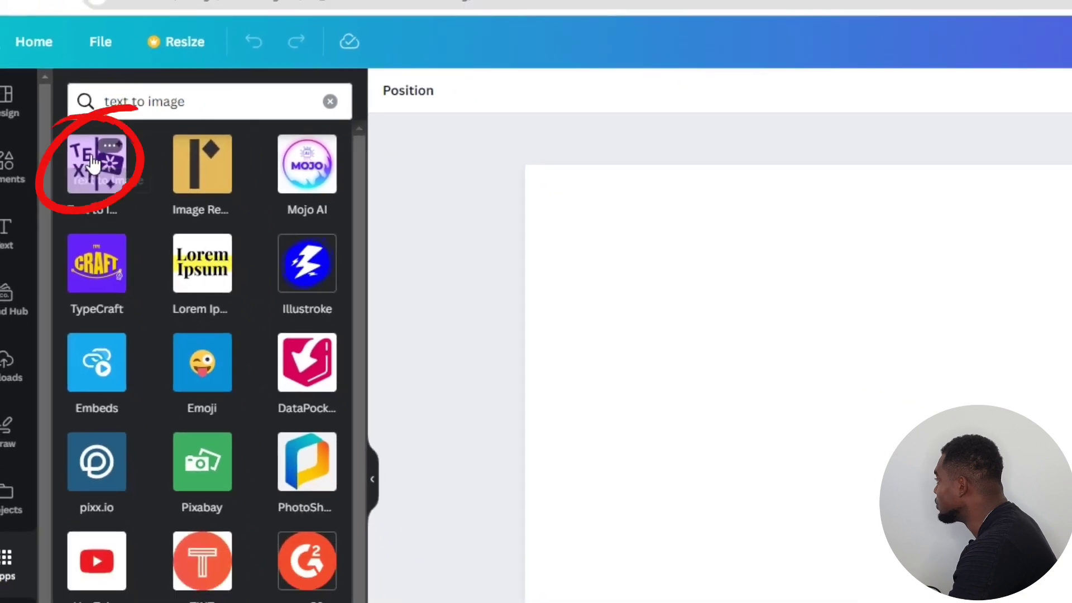
- Open the Text to Image app and review its prompt box, full Styles list and aspect ratios
left_click(95, 163)
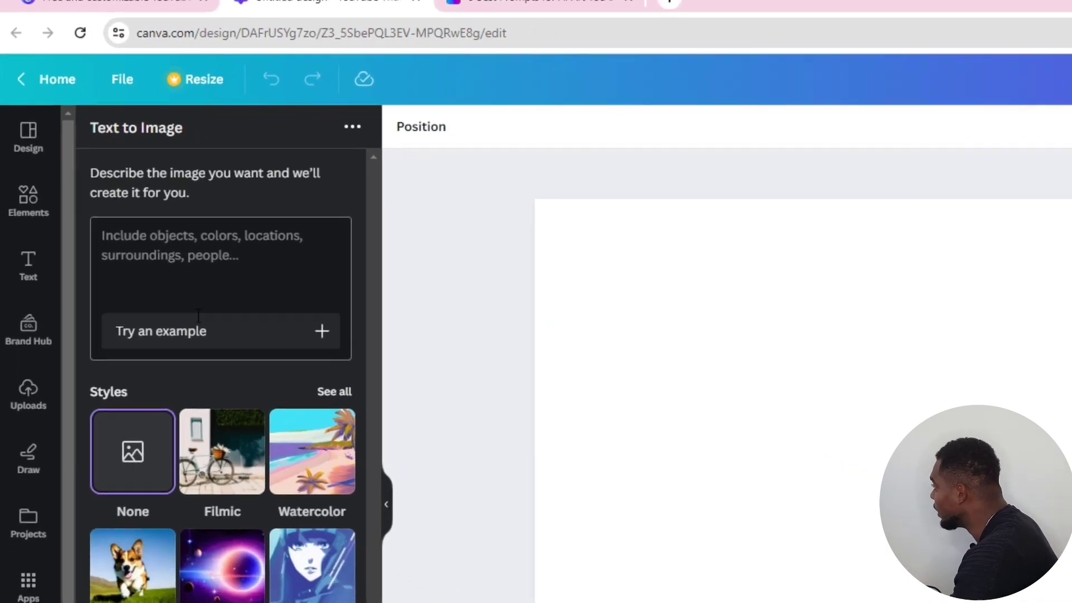
left_click(199, 315)
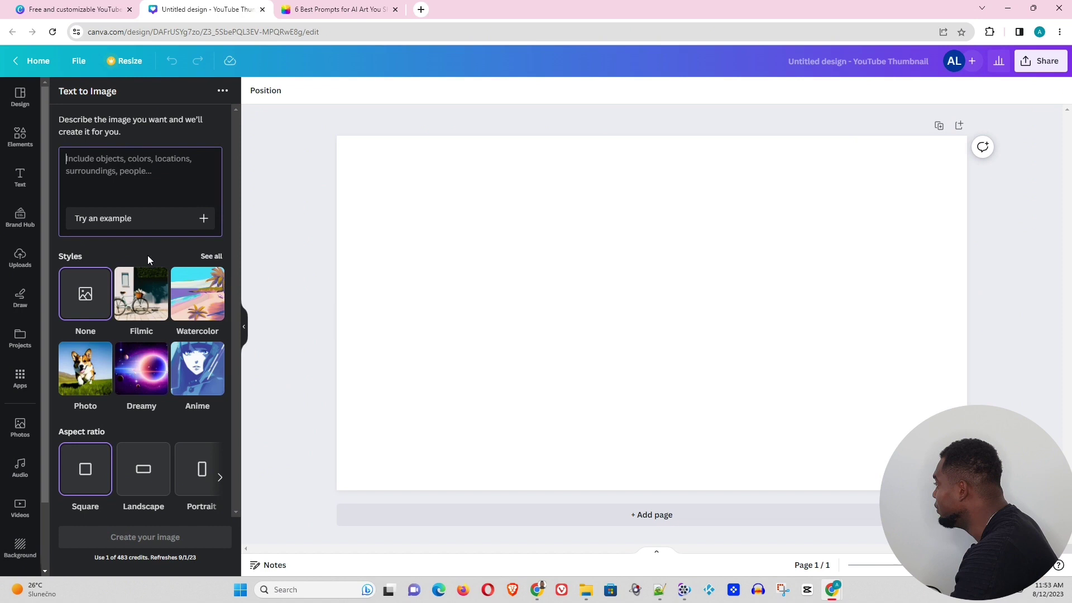
left_click(212, 256)
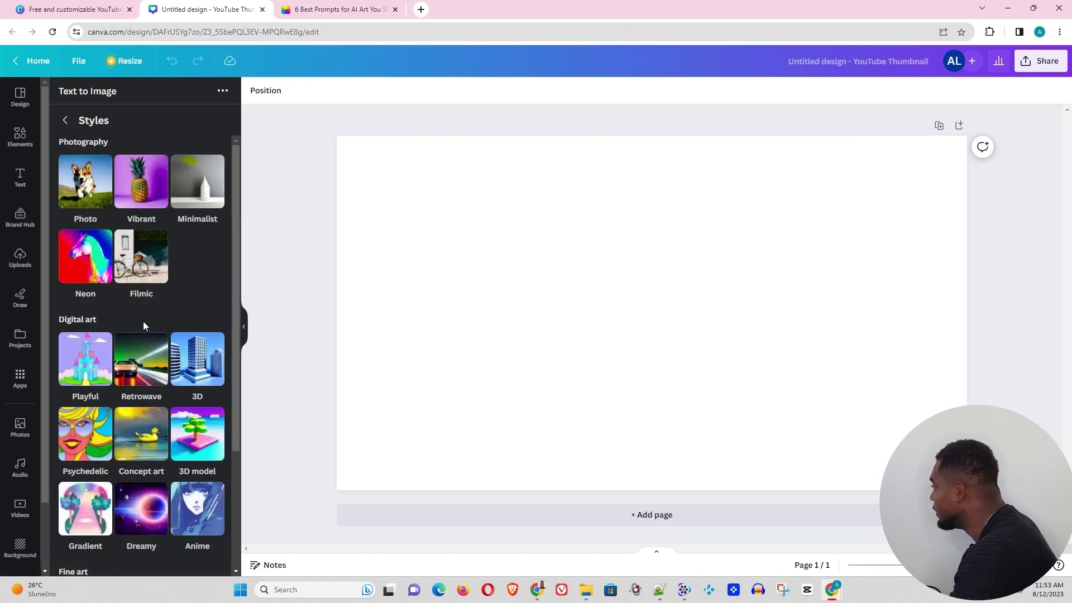
scroll(139, 317, "down", 3)
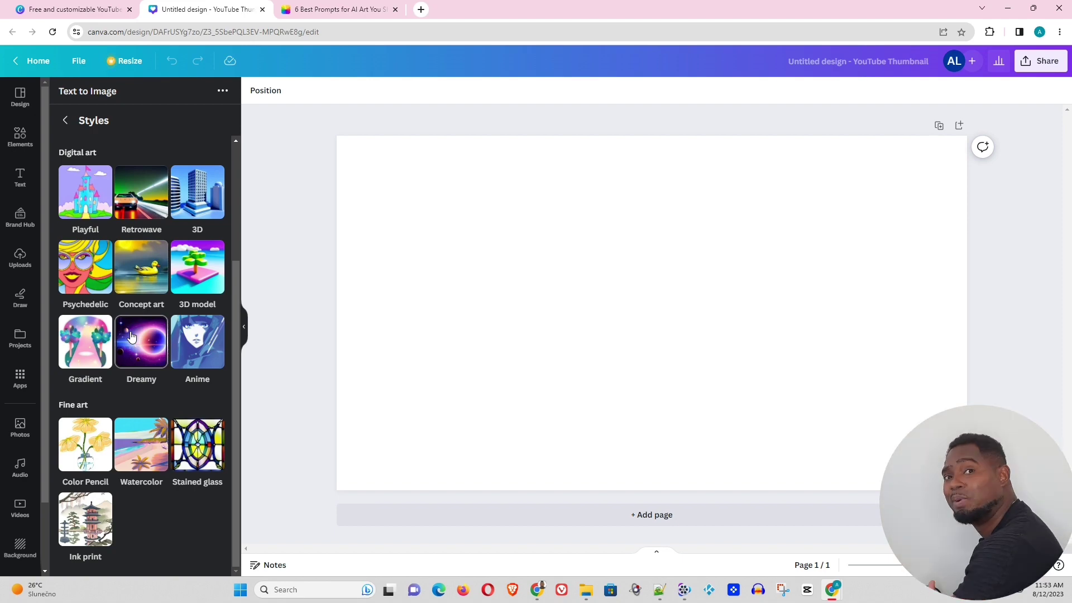
scroll(142, 322, "up", 3)
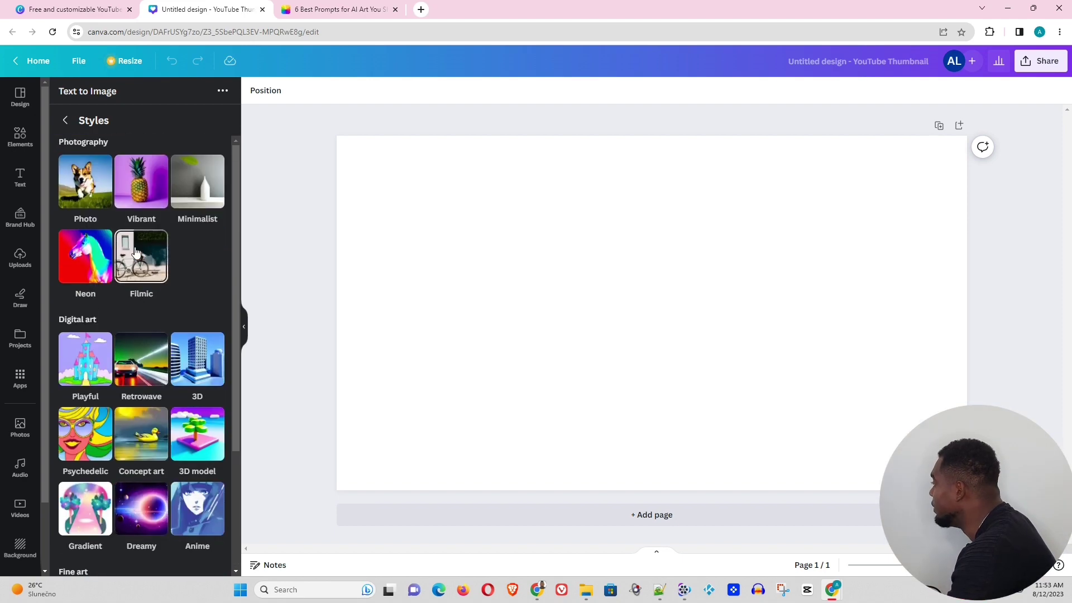
left_click(65, 121)
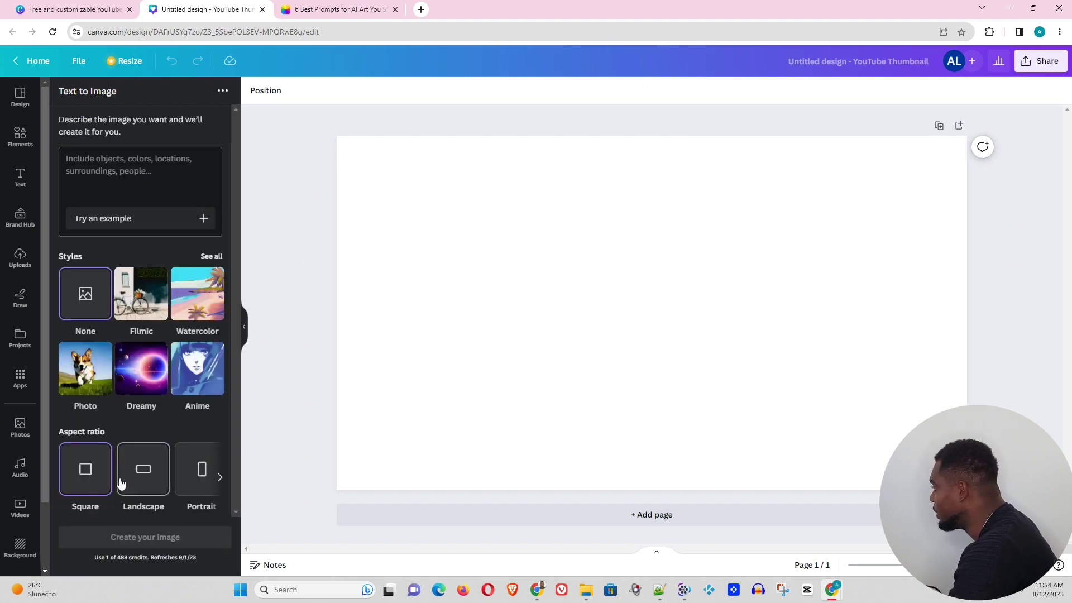
left_click(219, 478)
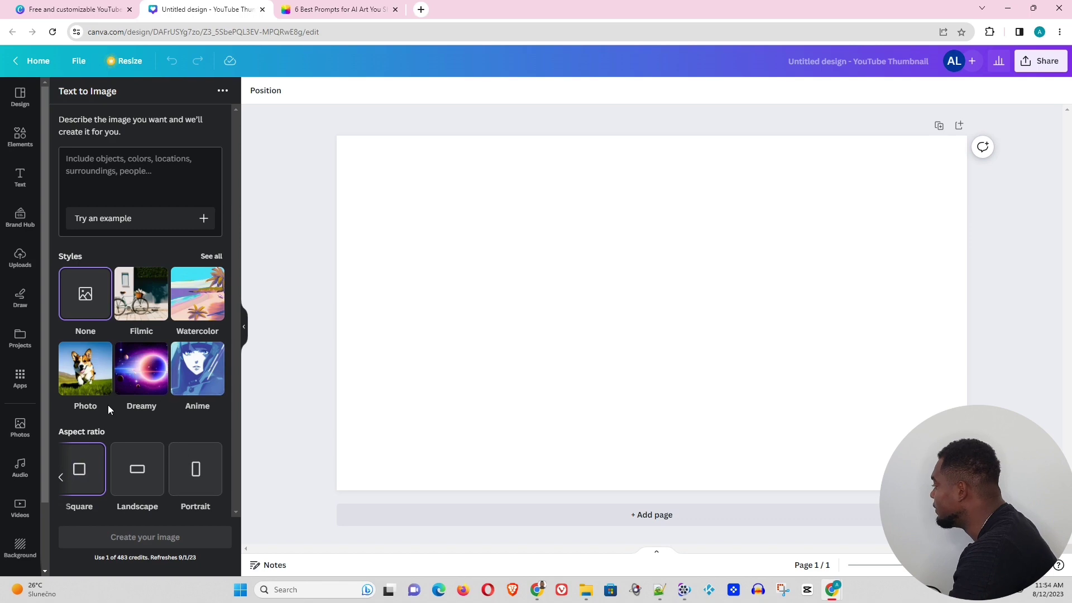
- Copy the first cottage prompt from the Fotor AI art prompts article and return to Canva
left_click(340, 10)
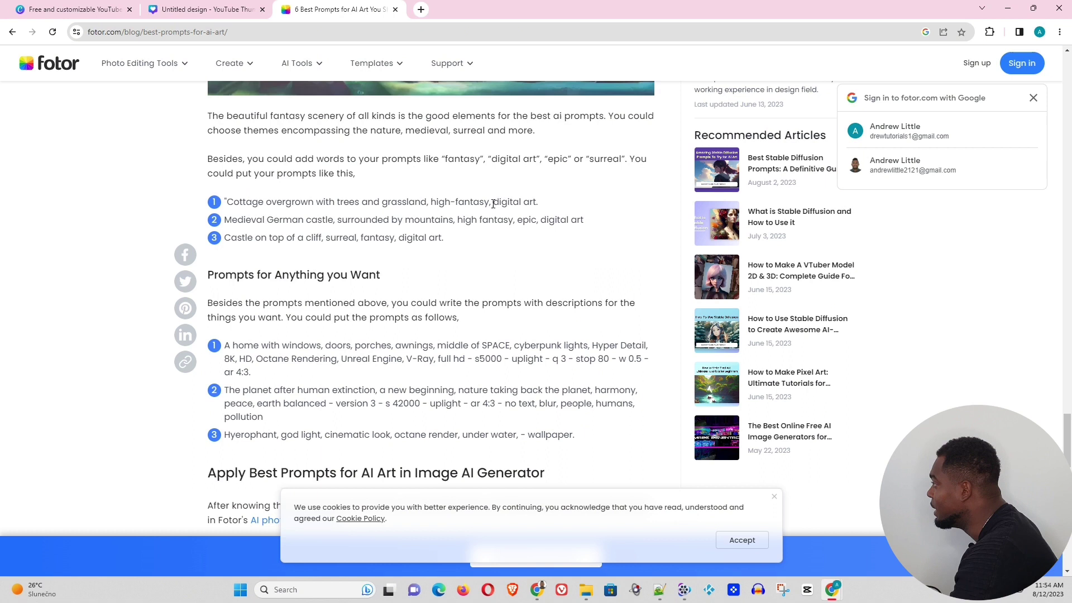
left_click_drag(537, 201, 230, 200)
key("ctrl+c")
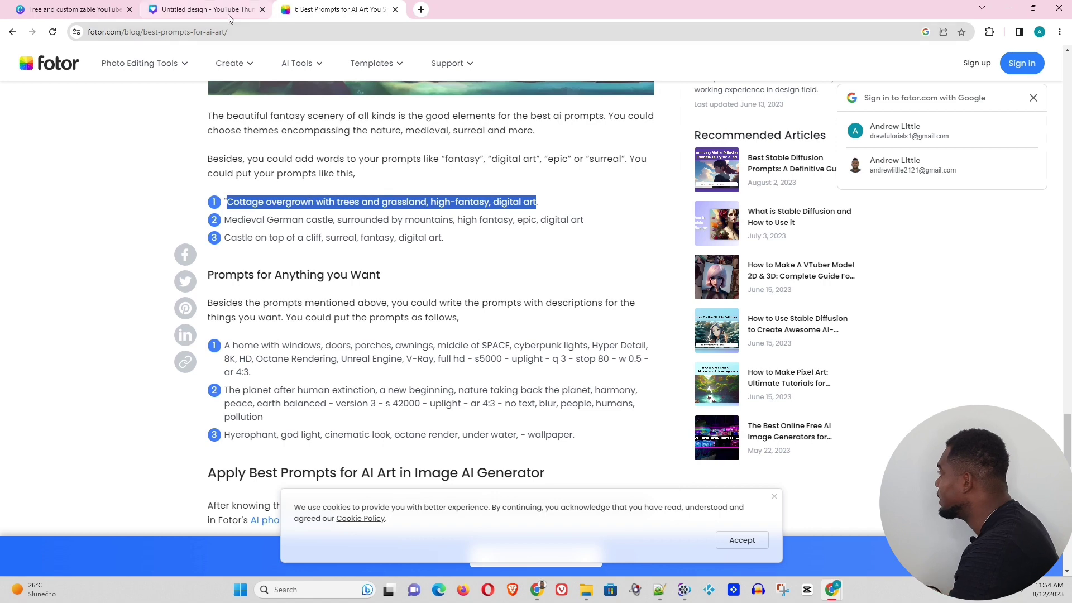
left_click(206, 10)
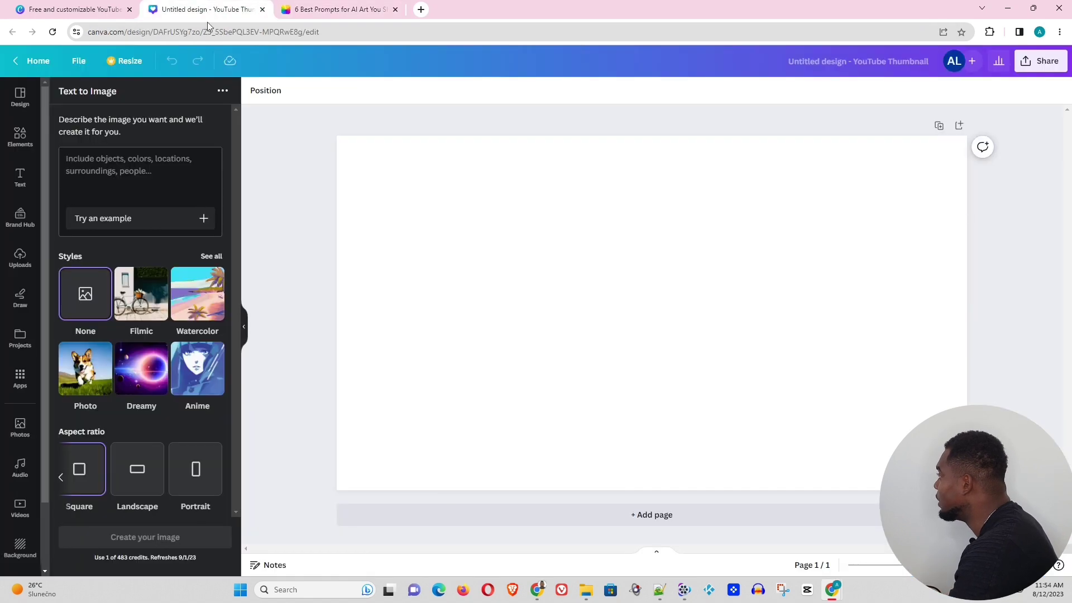
- Paste the cottage prompt into the Text to Image box and generate four cottage images
left_click(128, 174)
key("ctrl+v")
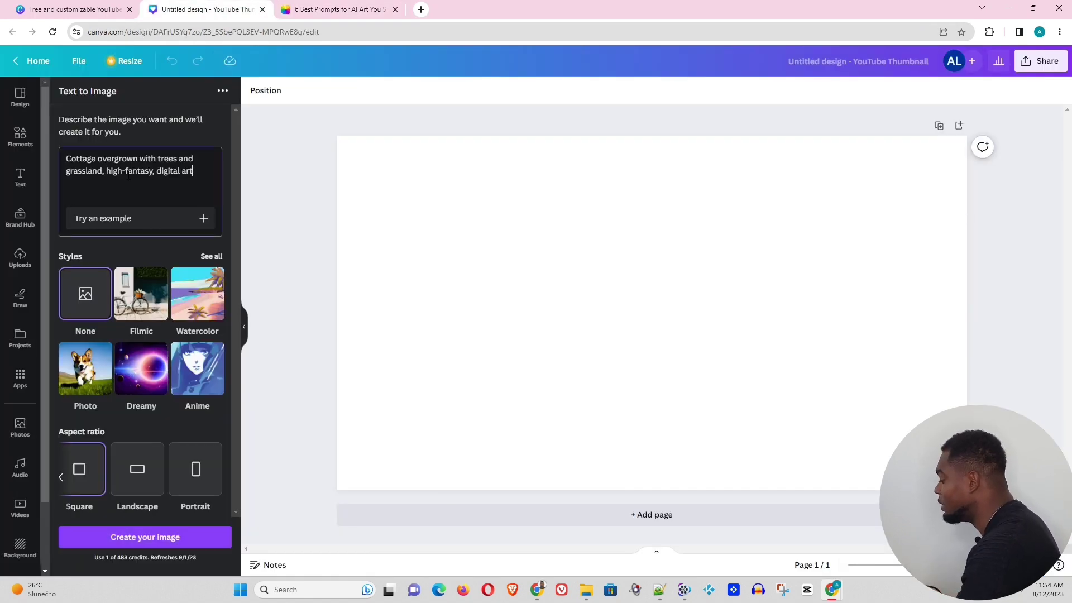
key("Return")
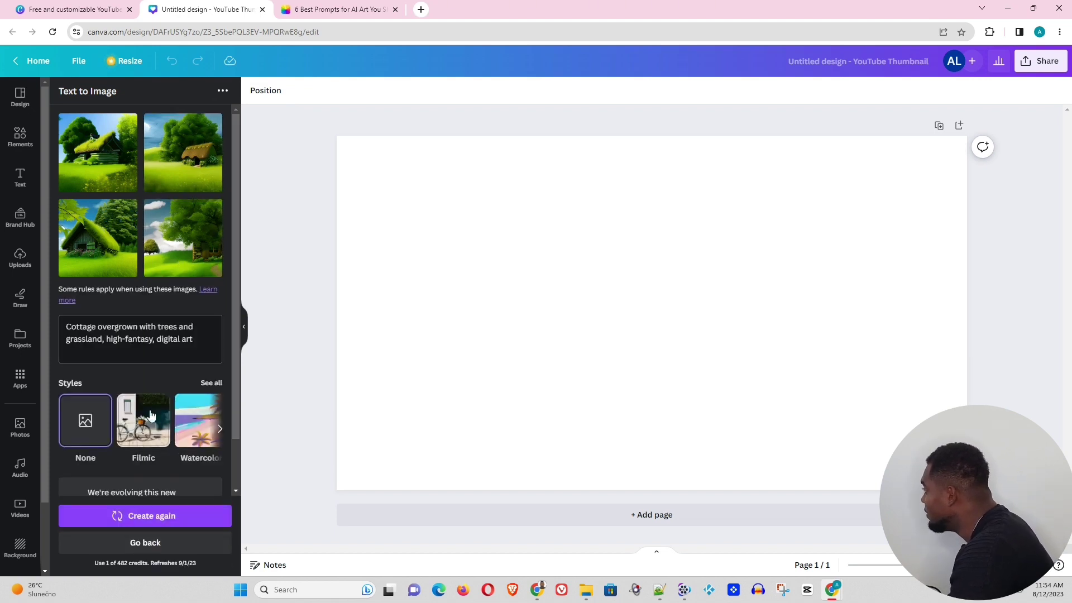
- Regenerate the cottage images in the Vibrant style, then in the Filmic style
left_click(212, 384)
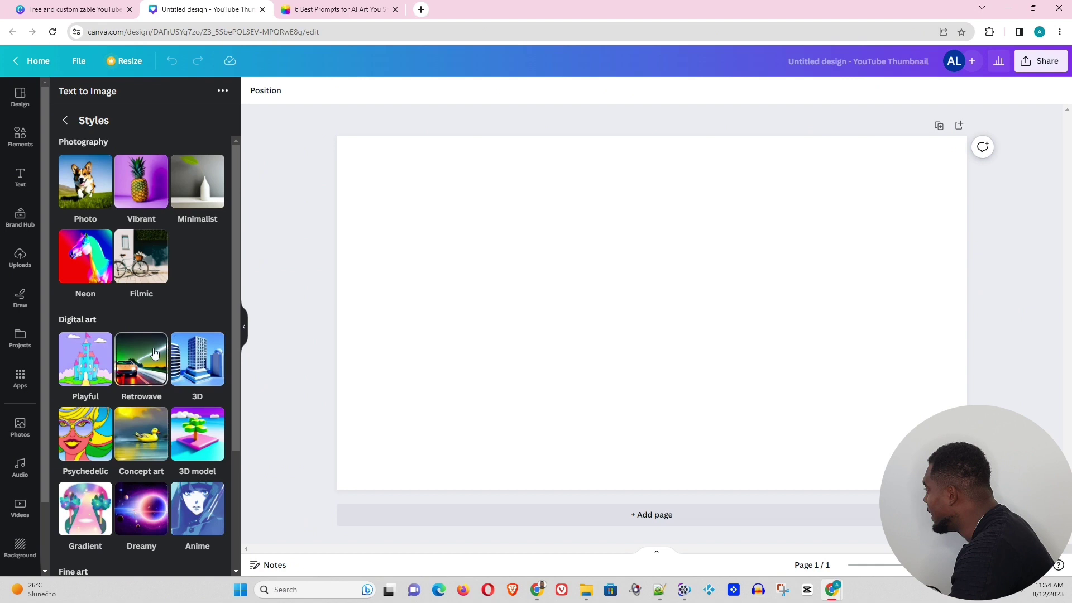
left_click(135, 191)
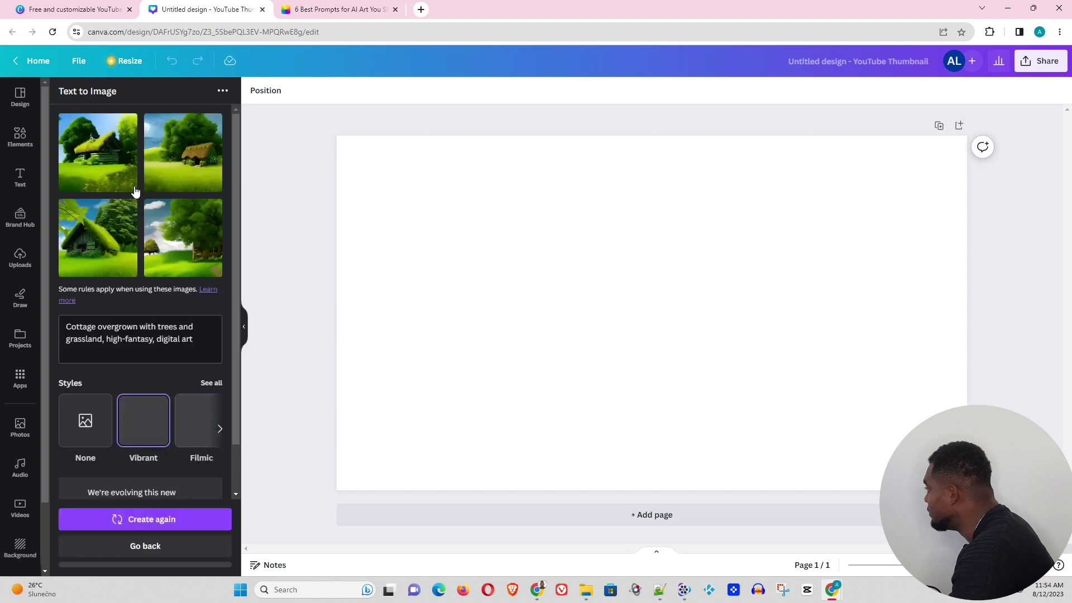
left_click(149, 517)
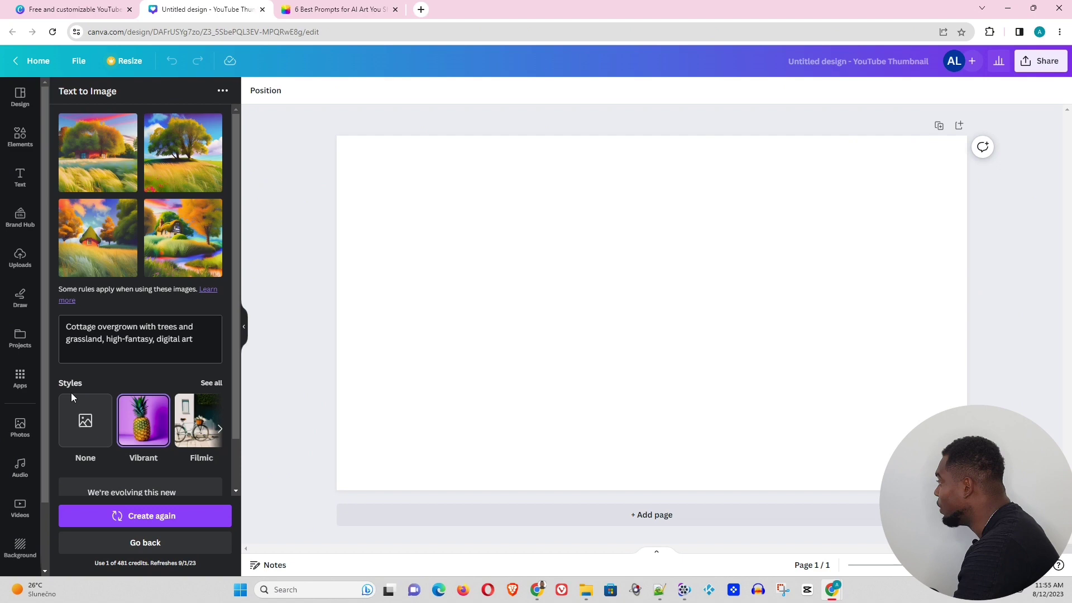
left_click(211, 385)
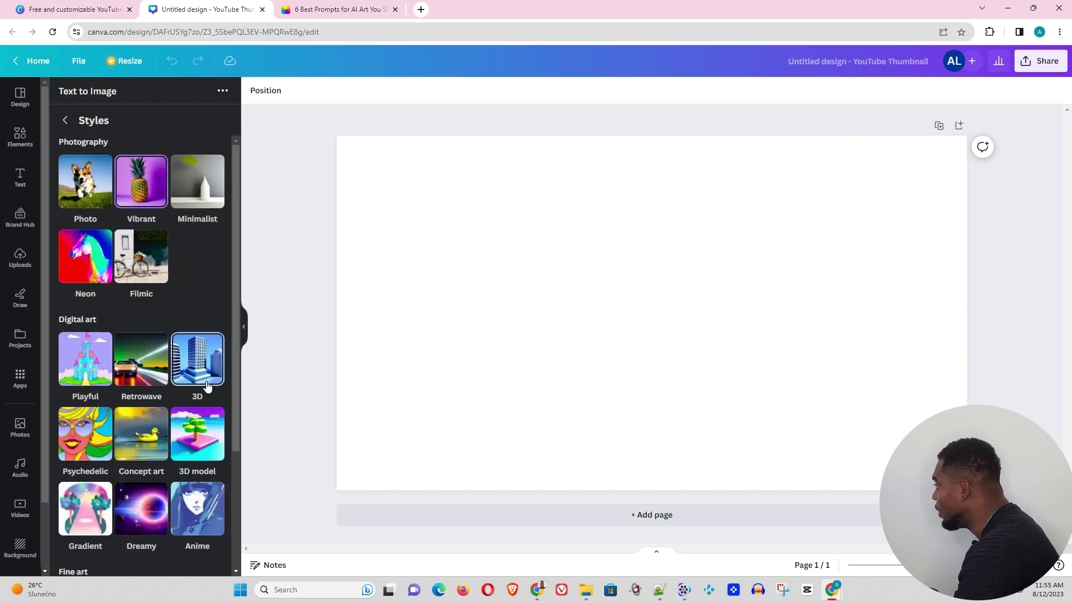
left_click(142, 258)
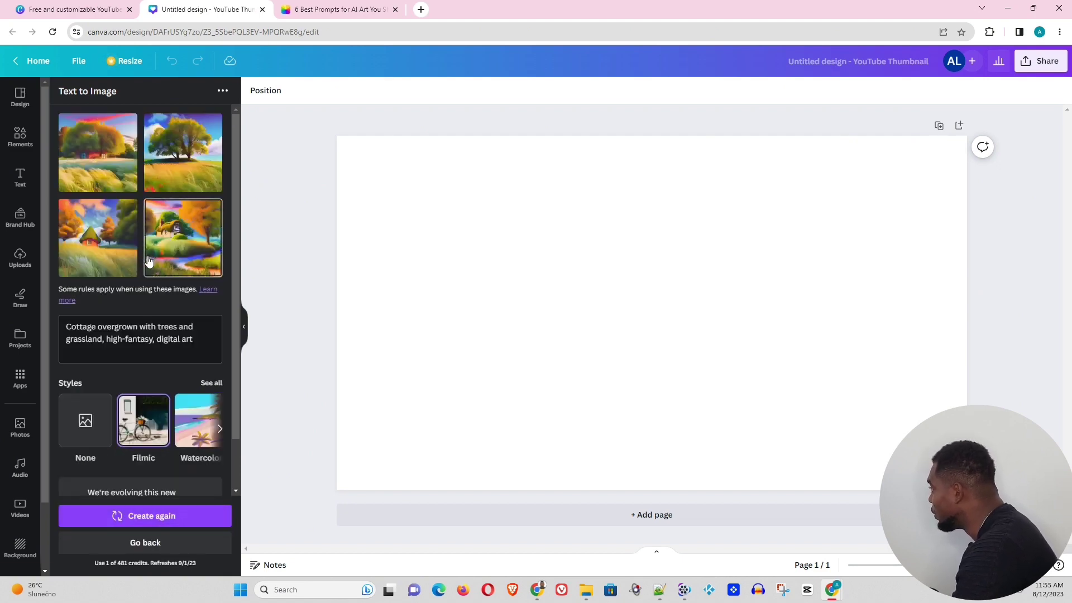
left_click(143, 514)
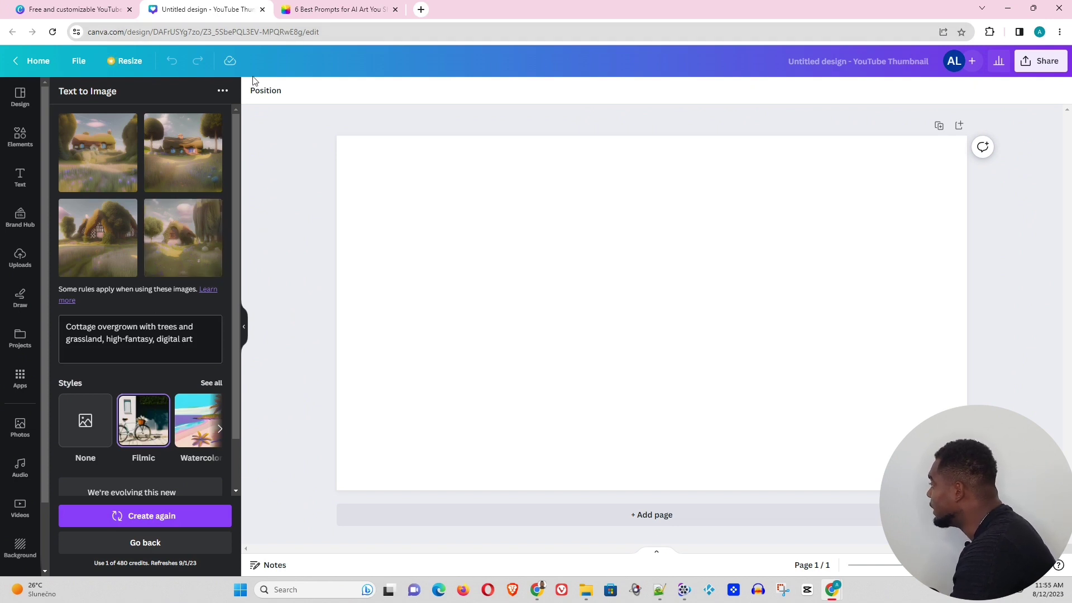
- Switch the style to Concept art and regenerate the cottage images
left_click(214, 383)
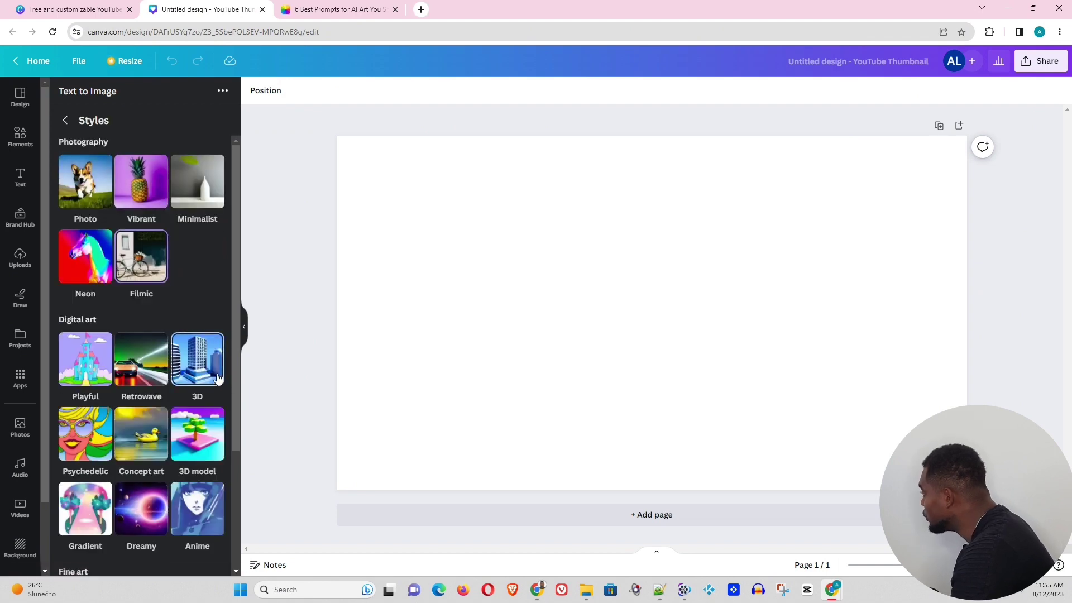
scroll(192, 342, "down", 1)
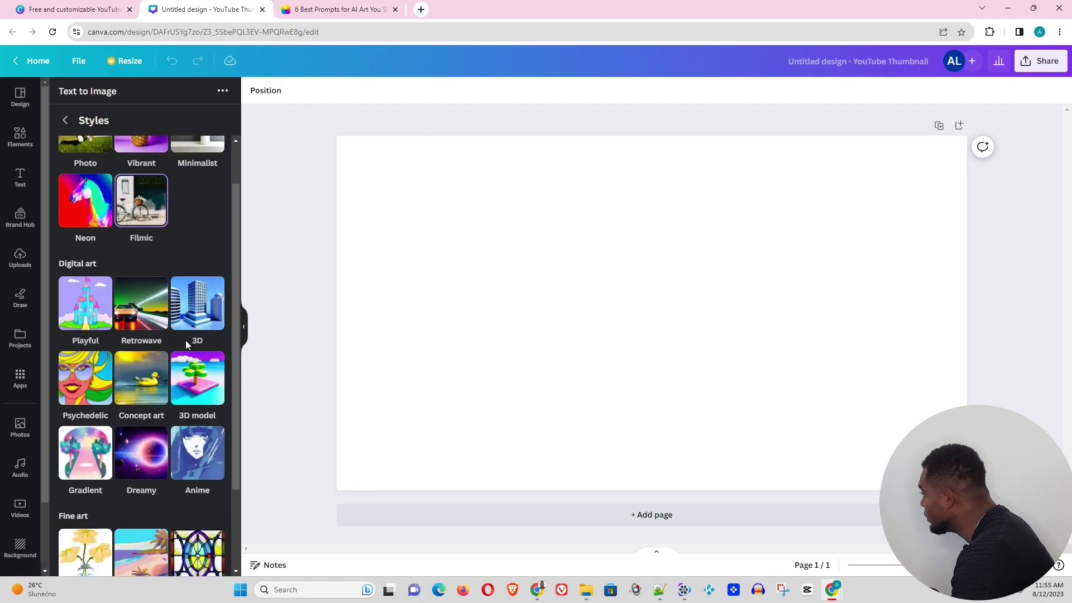
left_click(146, 369)
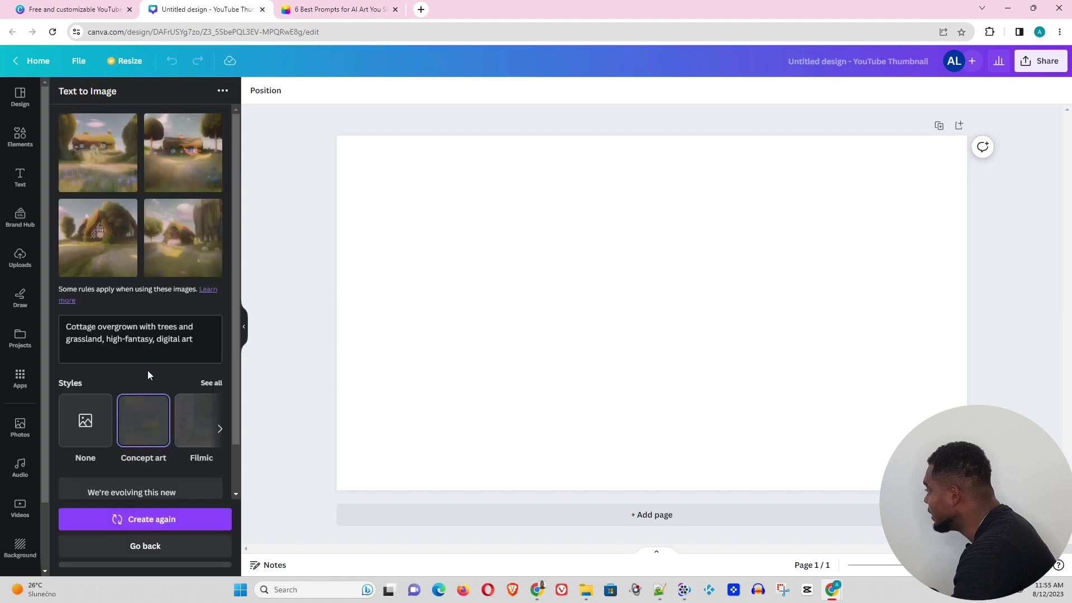
left_click(180, 514)
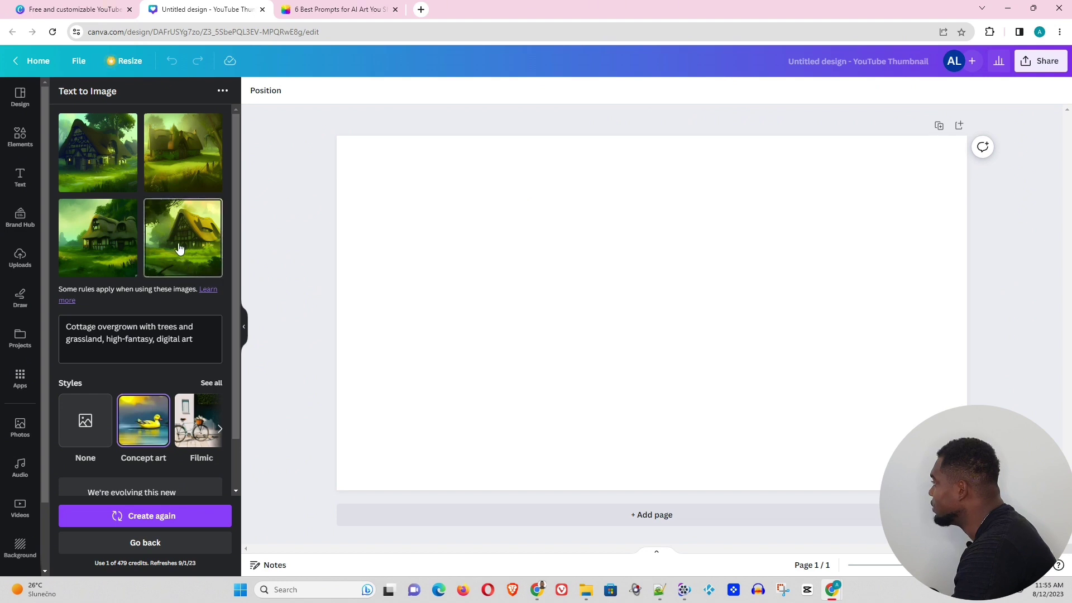
- Place the fourth and third Concept art cottage images side by side on page 1
left_click_drag(184, 266, 411, 253)
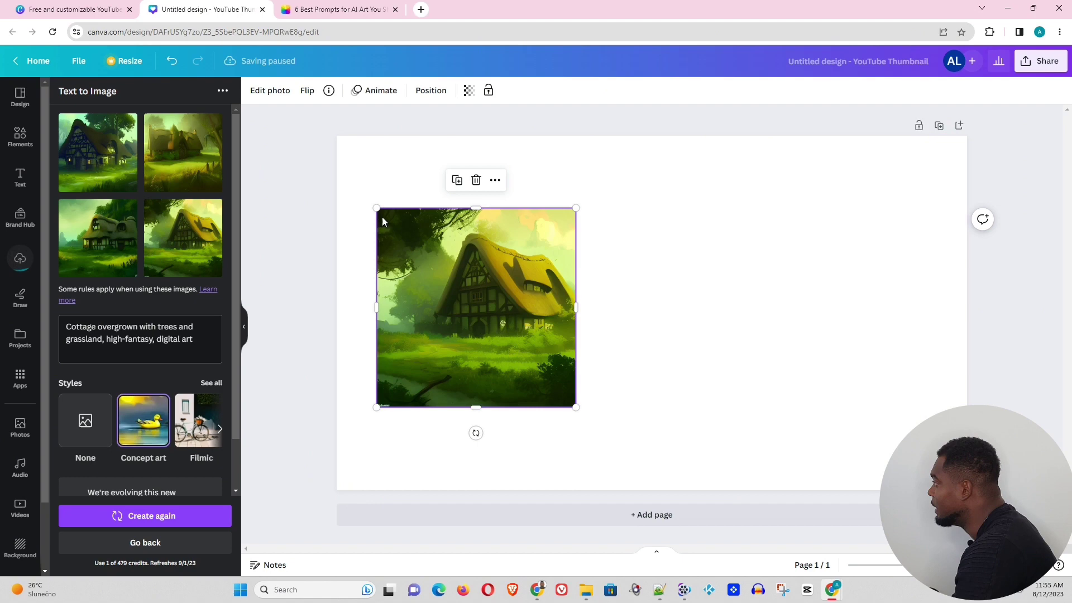
left_click_drag(376, 208, 360, 191)
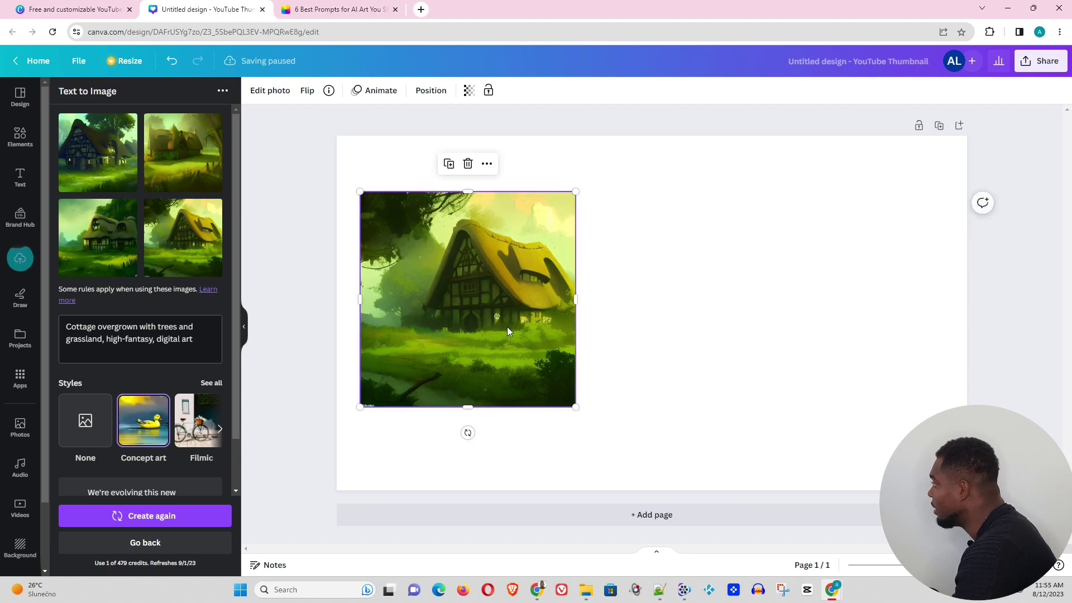
left_click(91, 245)
left_click_drag(646, 321, 719, 318)
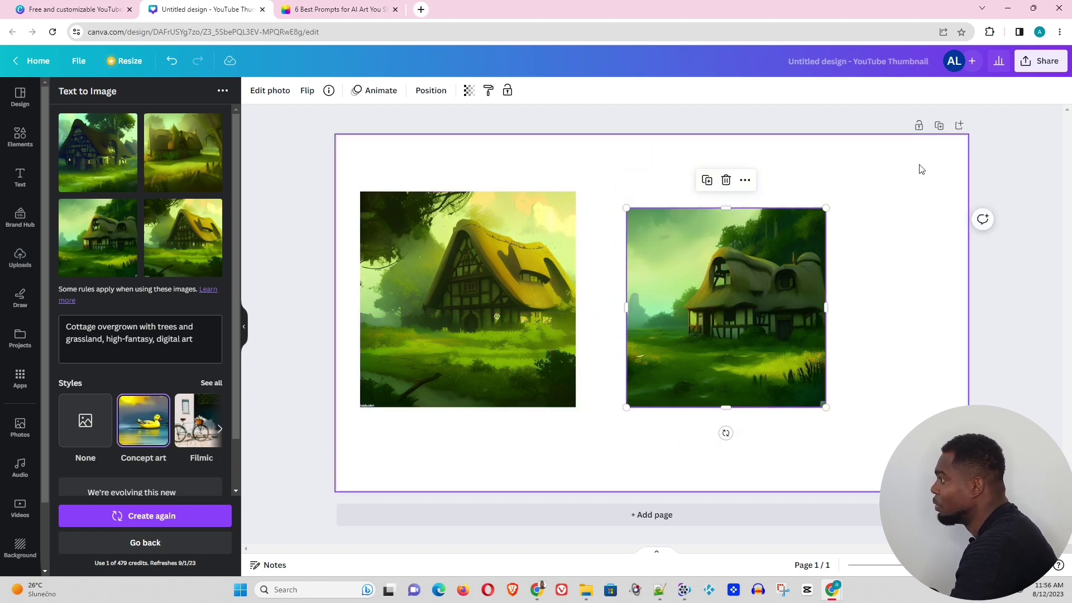
- Add a blank second page, then select the 'Castle on top of a cliff' prompt in Fotor
left_click(959, 126)
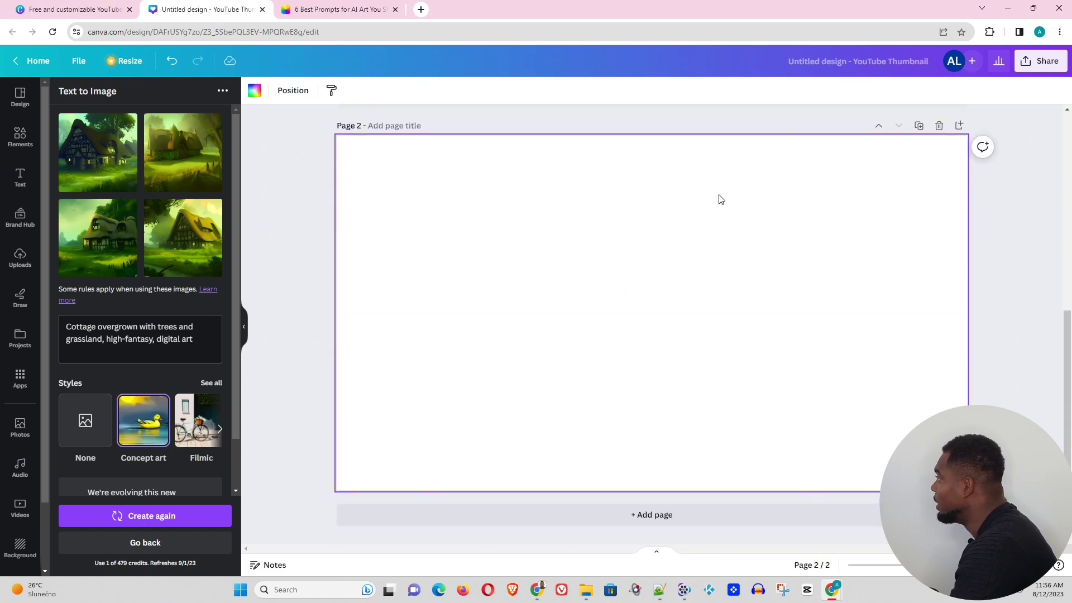
left_click(340, 9)
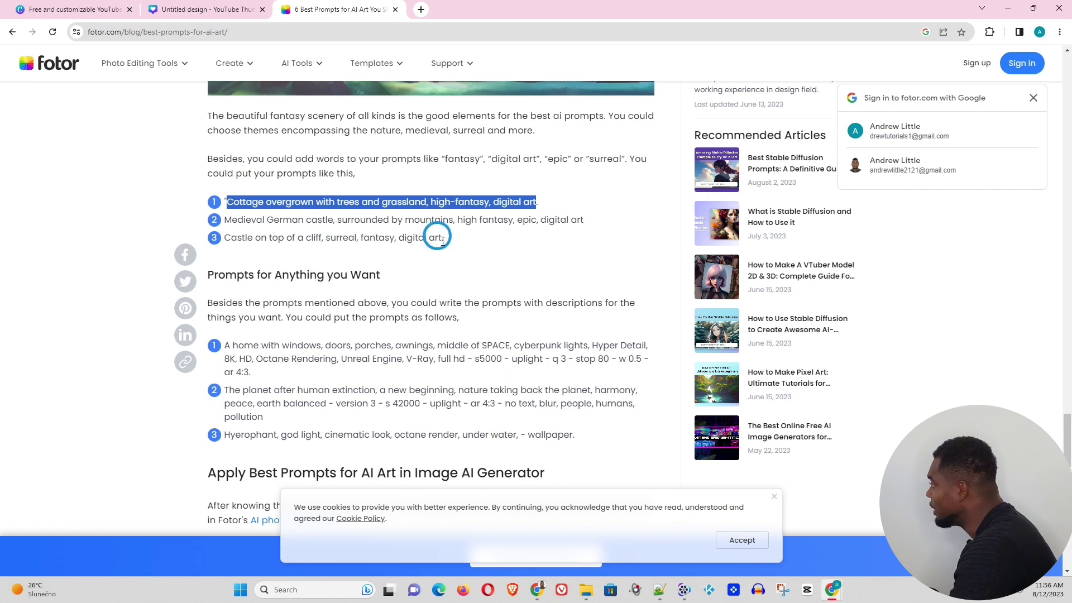
left_click_drag(441, 239, 230, 249)
key("ctrl+c")
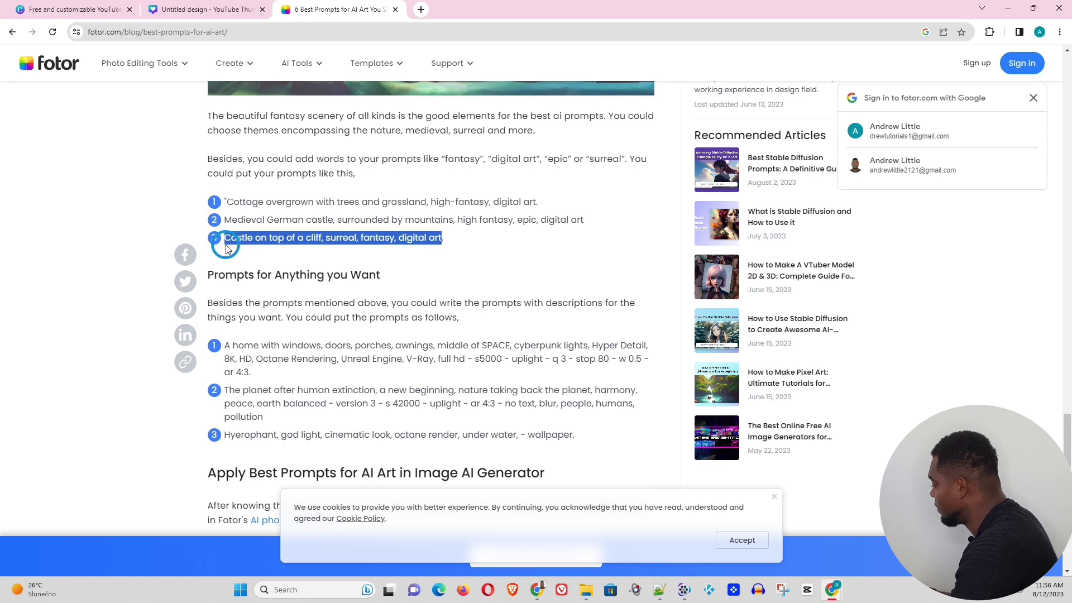
- Replace the cottage prompt with the castle-on-a-cliff prompt and generate four castle images
left_click(201, 10)
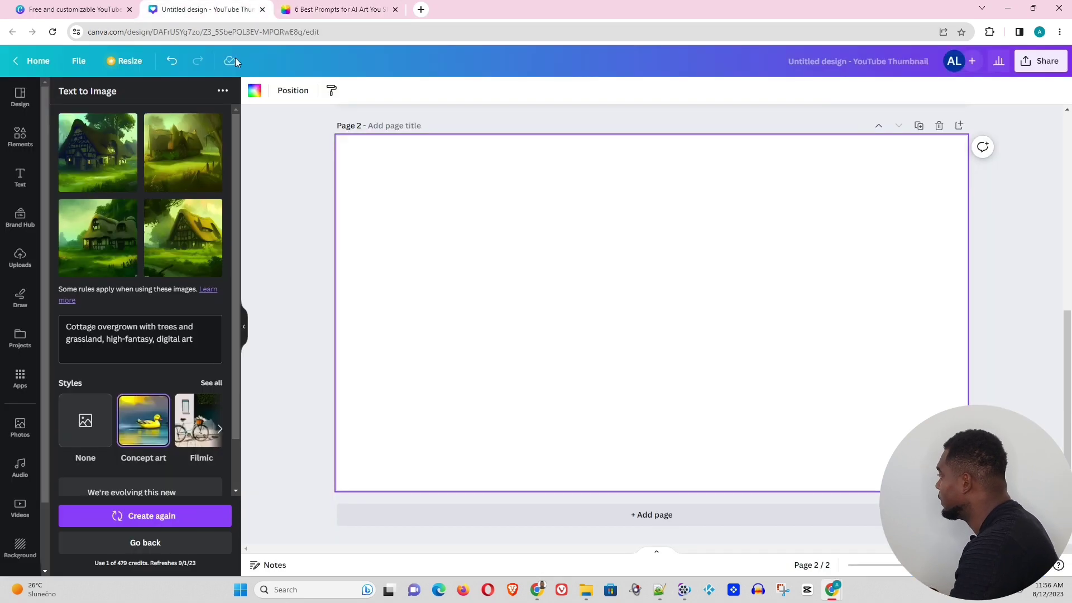
left_click(175, 339)
key("ctrl+a")
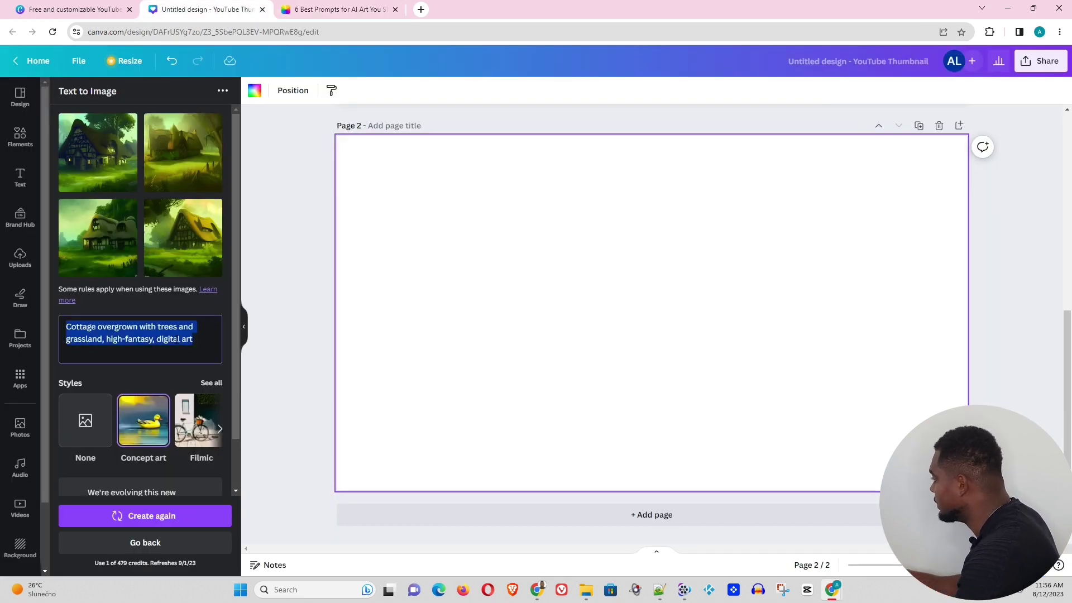
key("ctrl+v")
key("Return")
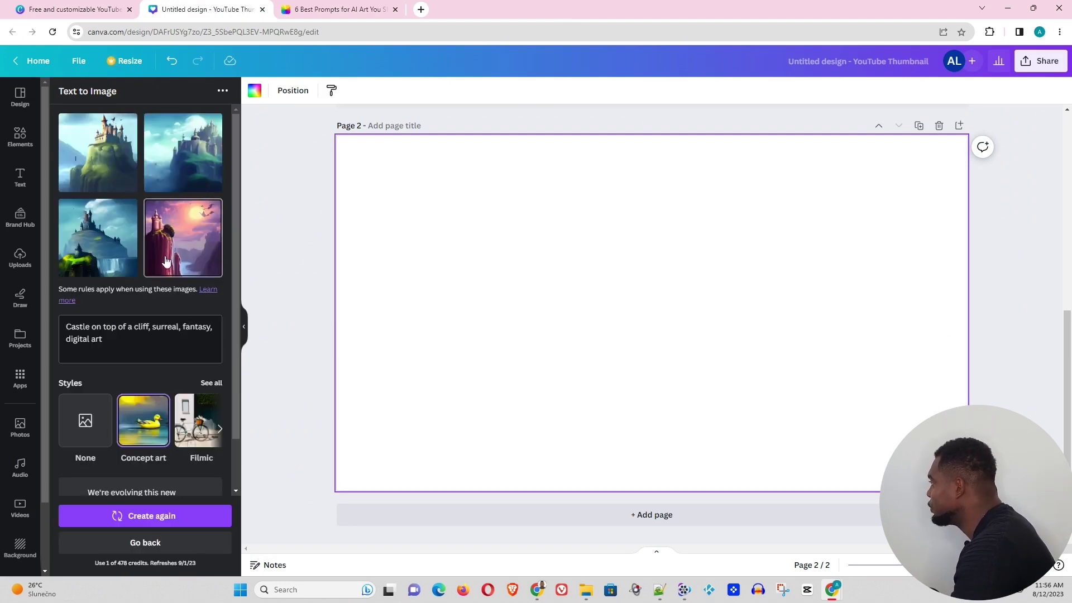
- Place the fourth castle image on page 2, enlarge it and nudge it up-left
left_click_drag(188, 253, 390, 232)
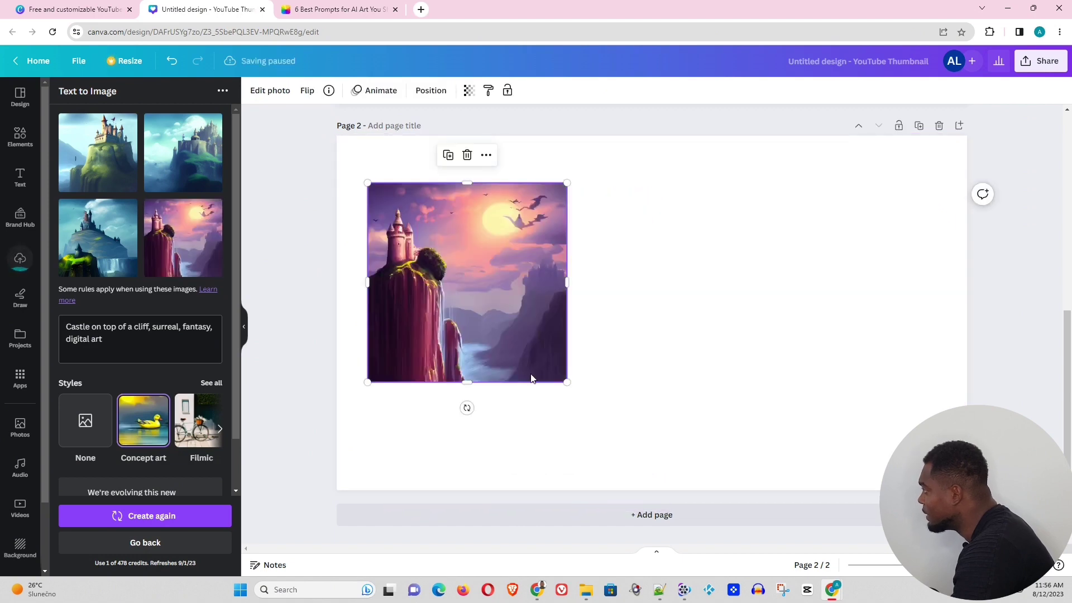
left_click_drag(567, 384, 652, 467)
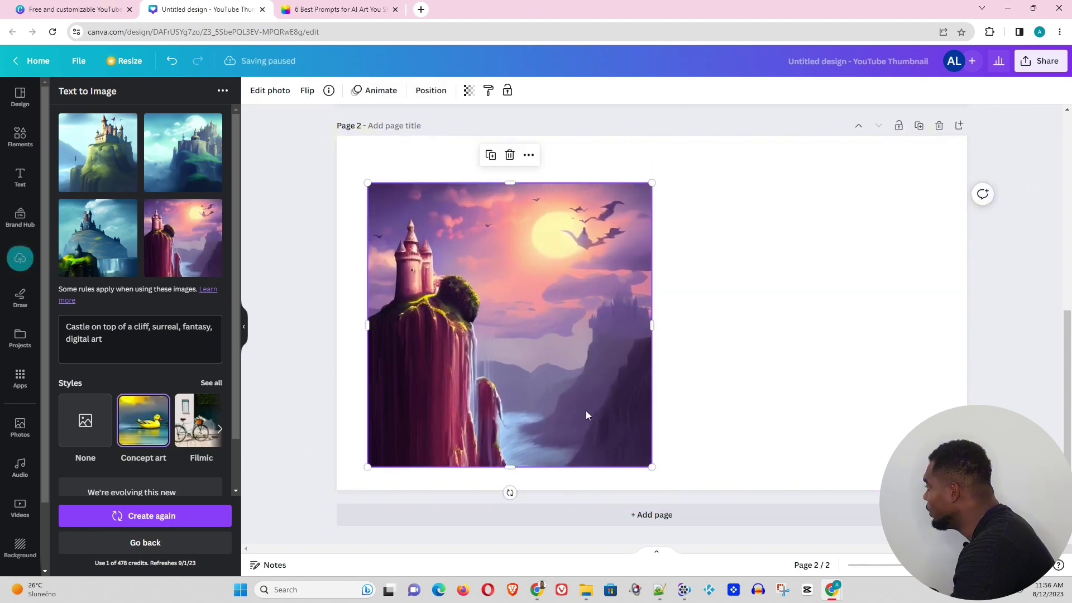
mouse_move(585, 411)
left_mouse_down()
mouse_move(558, 387)
mouse_move(570, 398)
left_mouse_up()
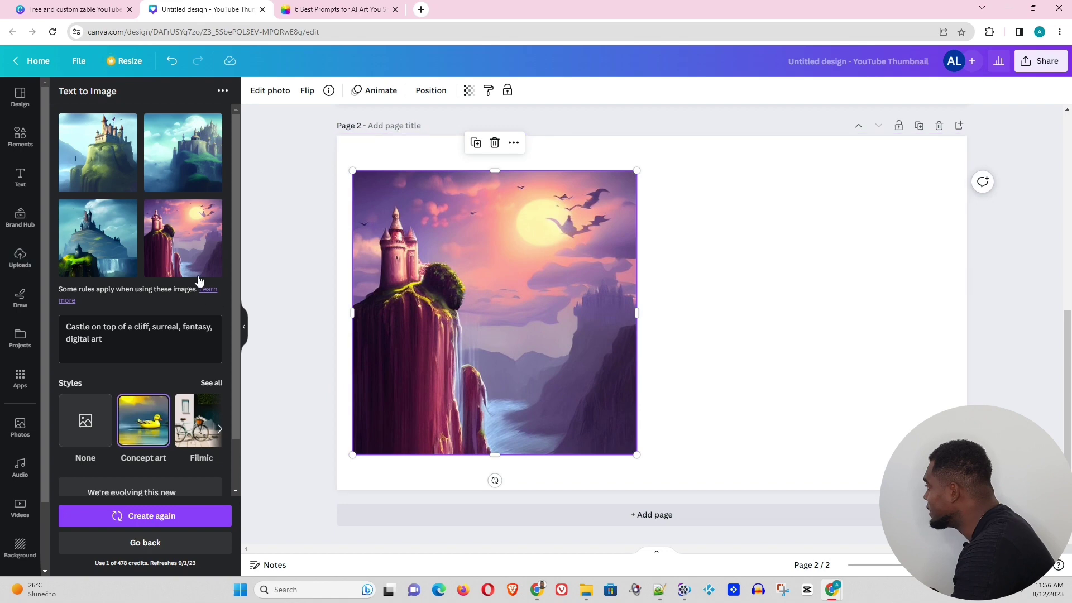
left_click(211, 384)
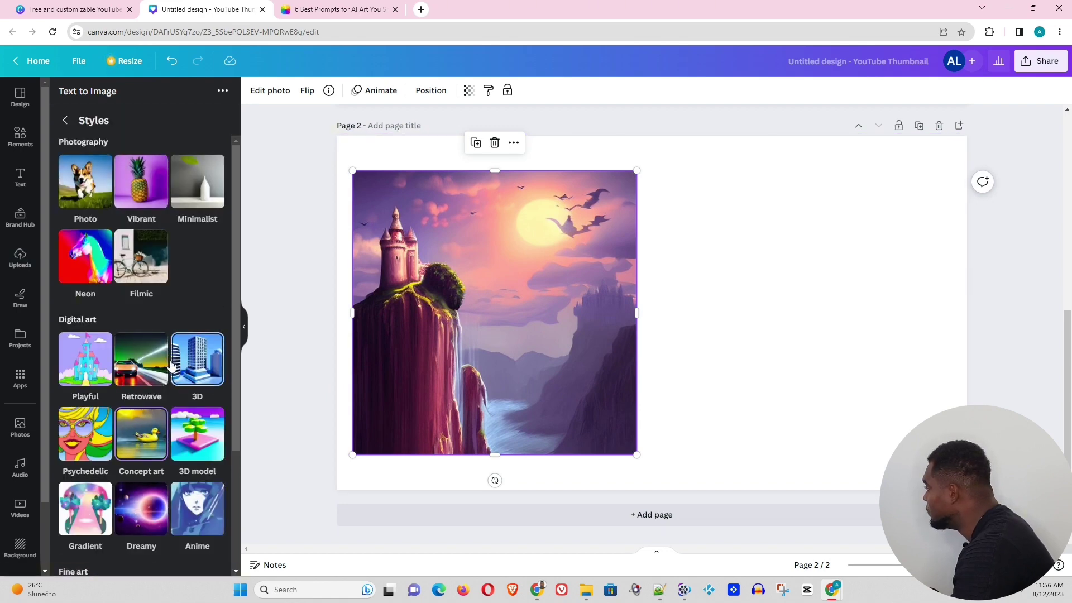
- Regenerate the castle images in Dreamy style and place an enlarged one beside the first castle
scroll(165, 358, "down", 3)
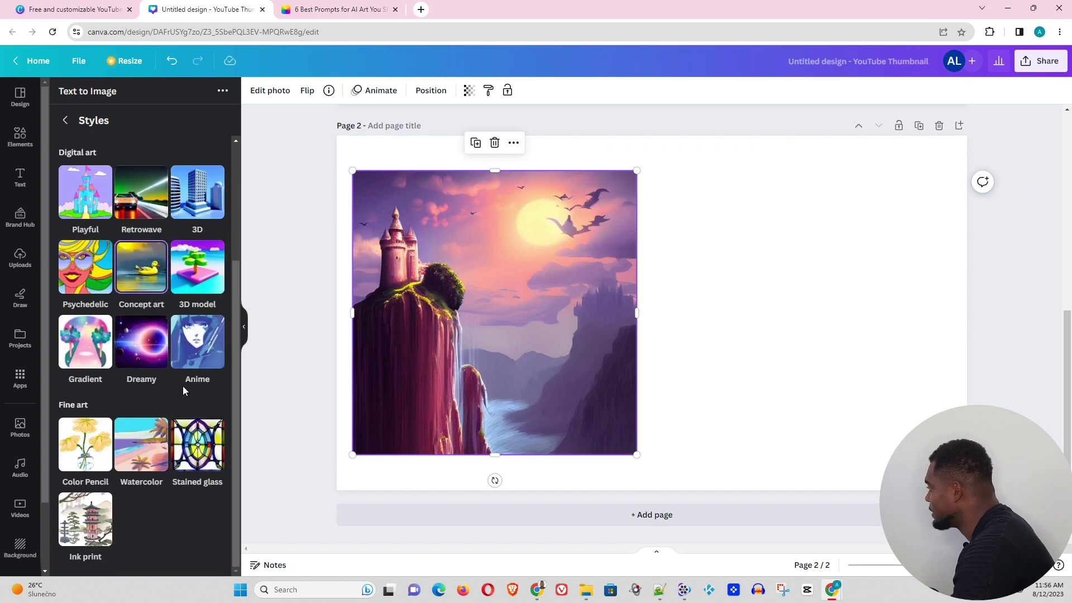
left_click(148, 343)
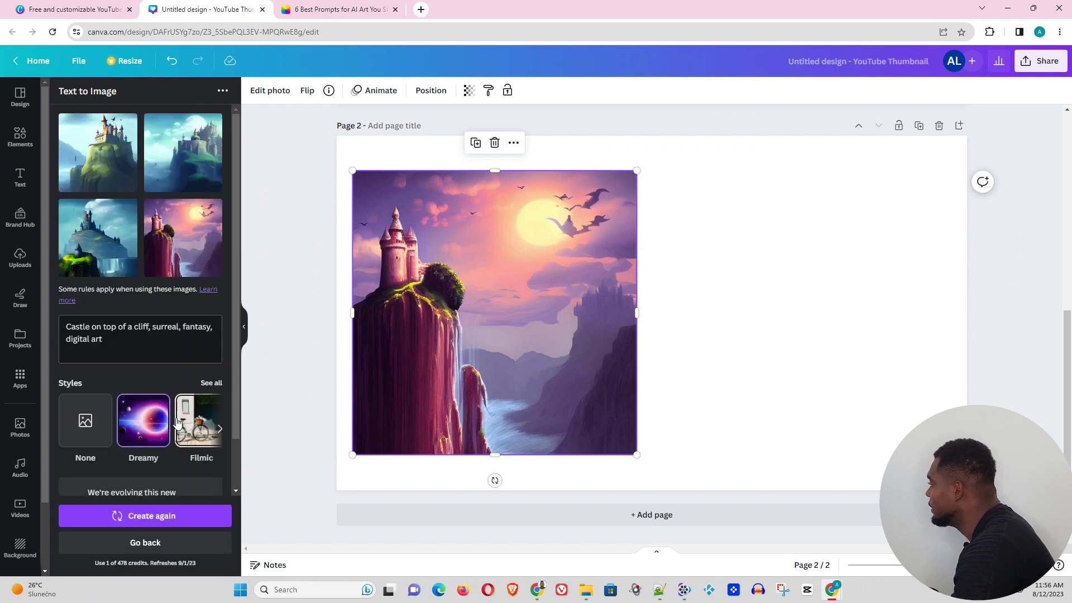
left_click(166, 514)
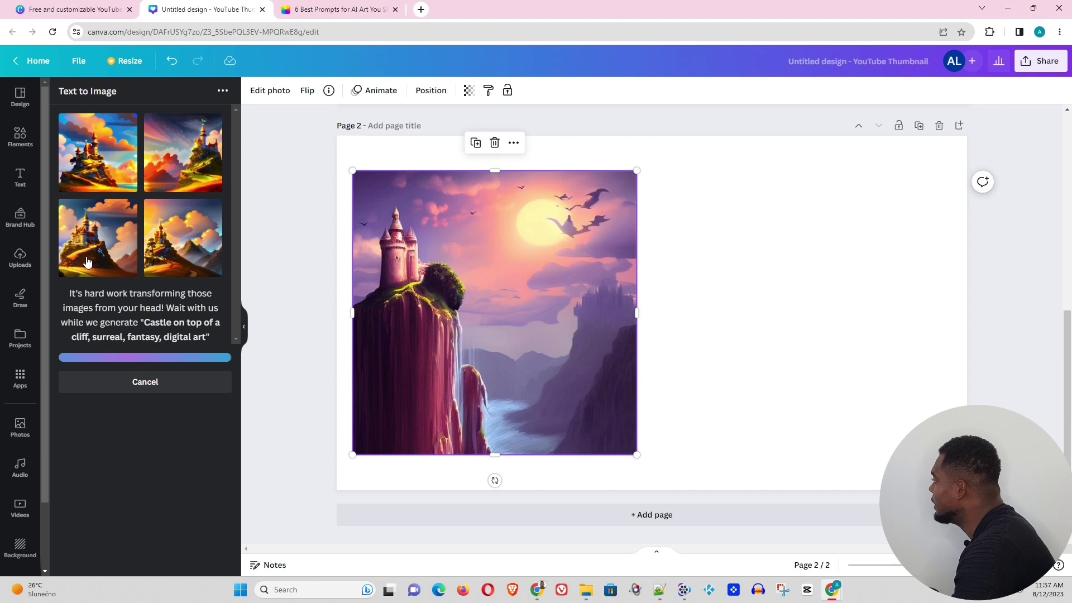
left_click_drag(97, 152, 707, 291)
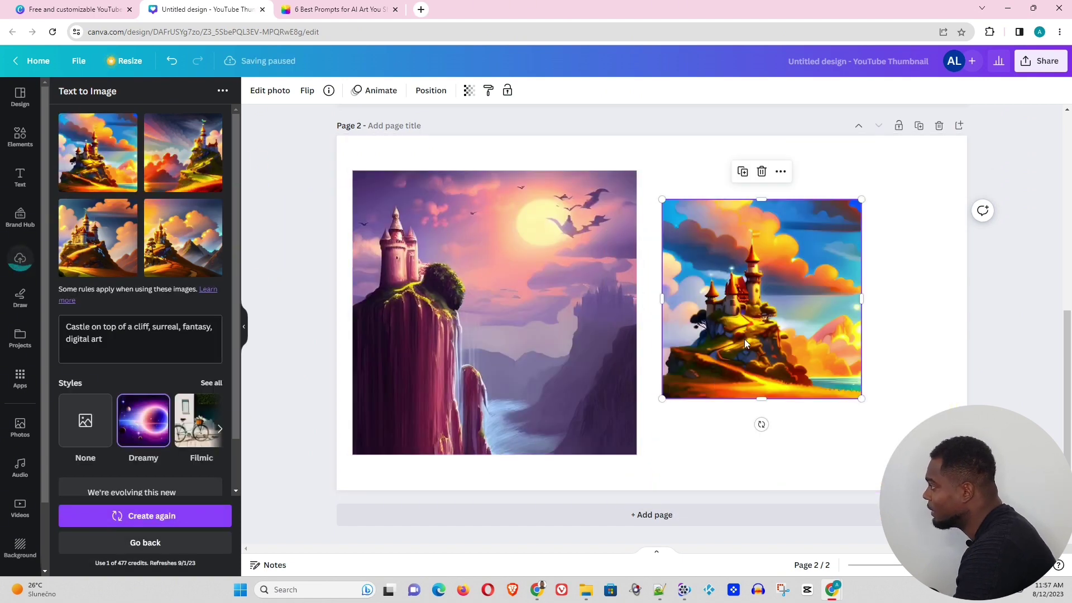
left_click_drag(859, 396, 920, 458)
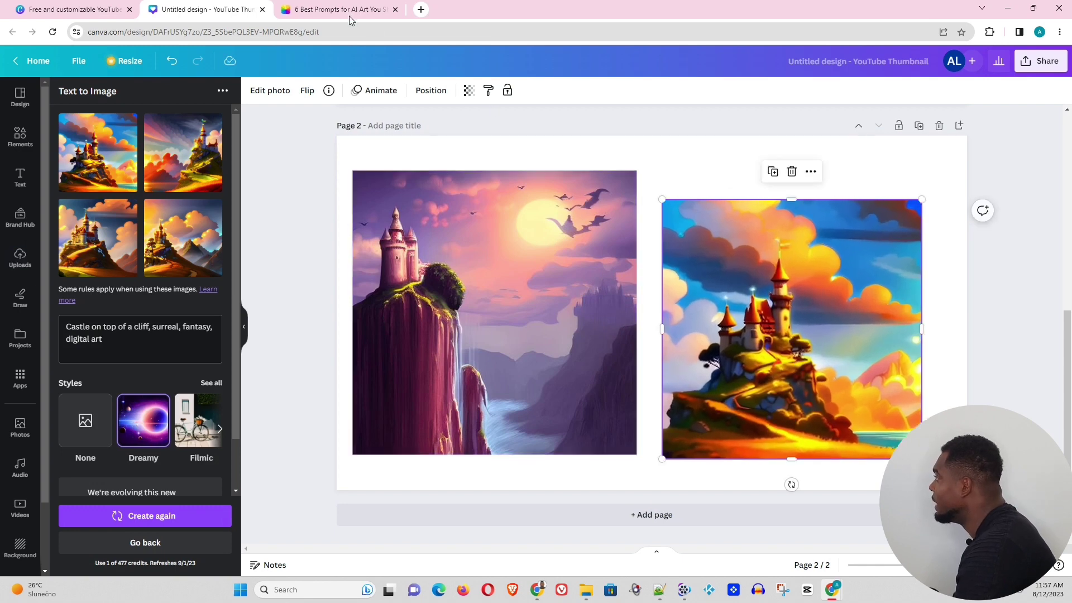
mouse_move(314, 11)
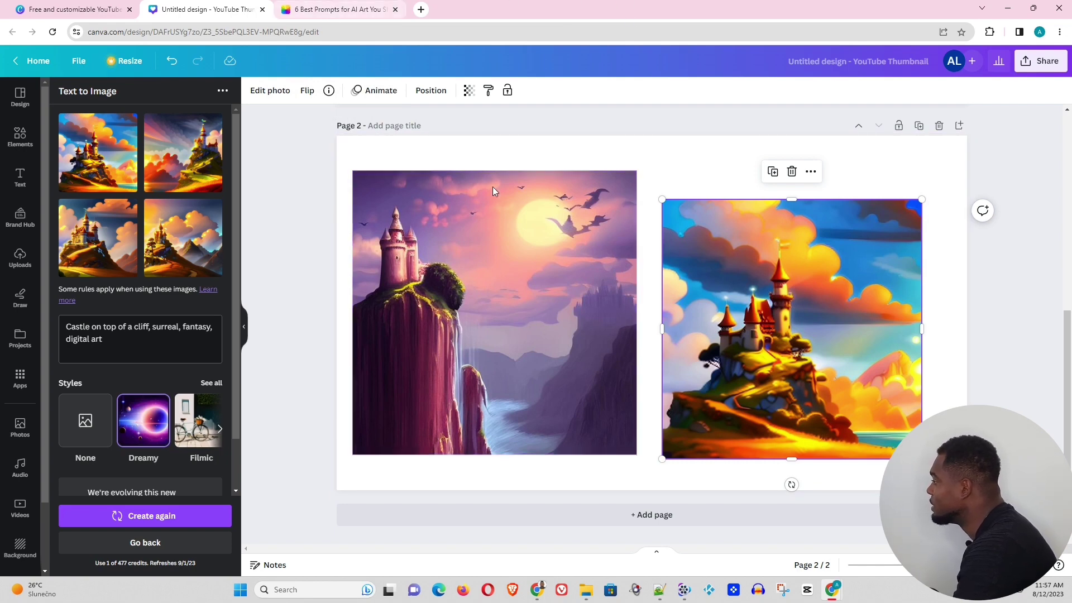
- Add a blank Page 3 and copy the Hyerophant underwater prompt from Fotor's AI art prompts article
left_click(958, 126)
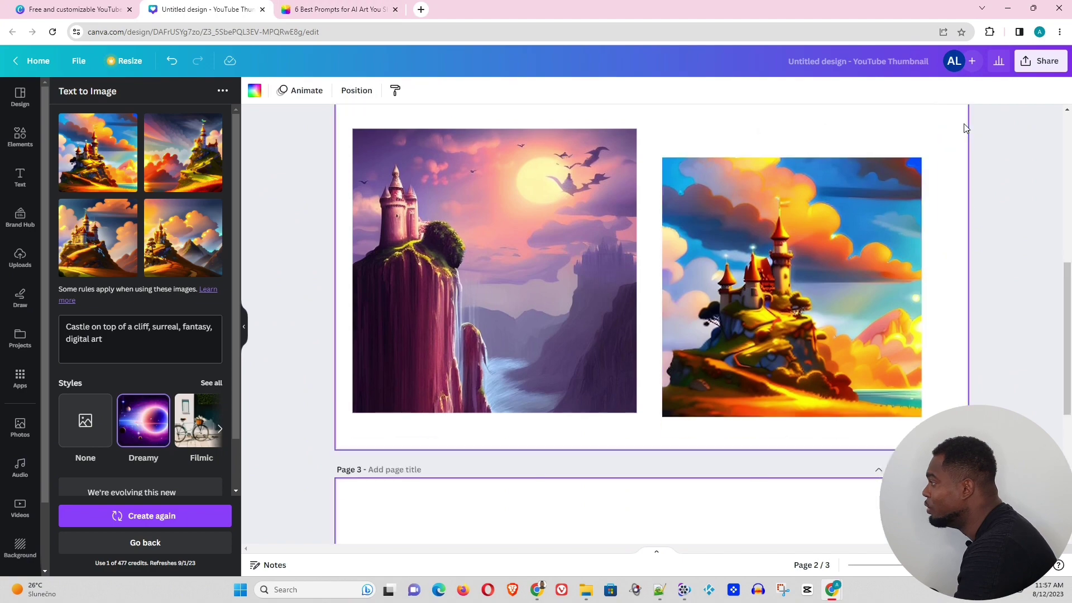
left_click(316, 10)
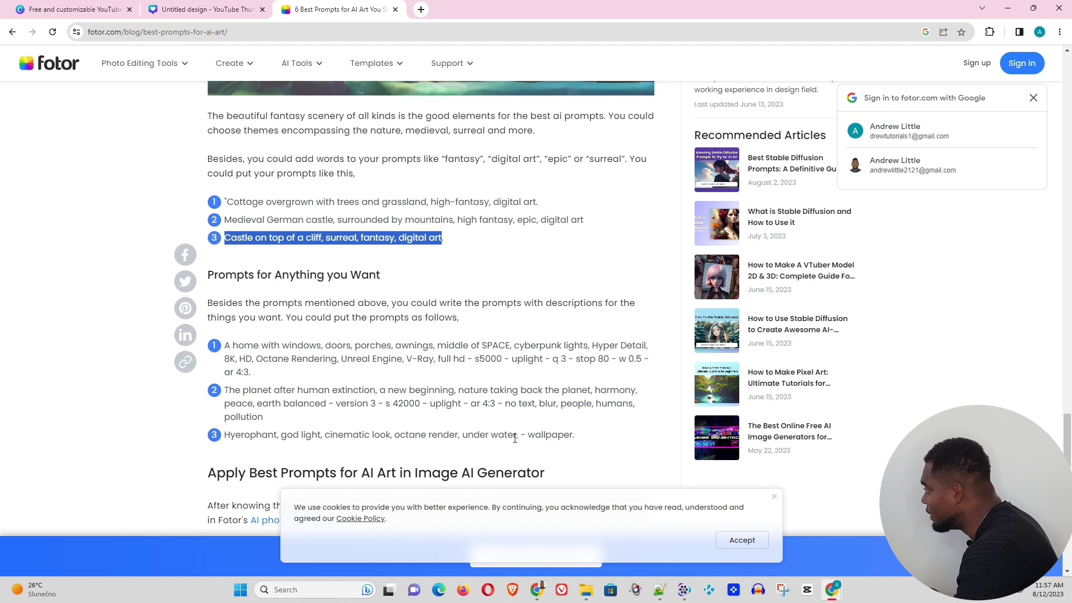
left_click_drag(515, 438, 227, 441)
key("ctrl+c")
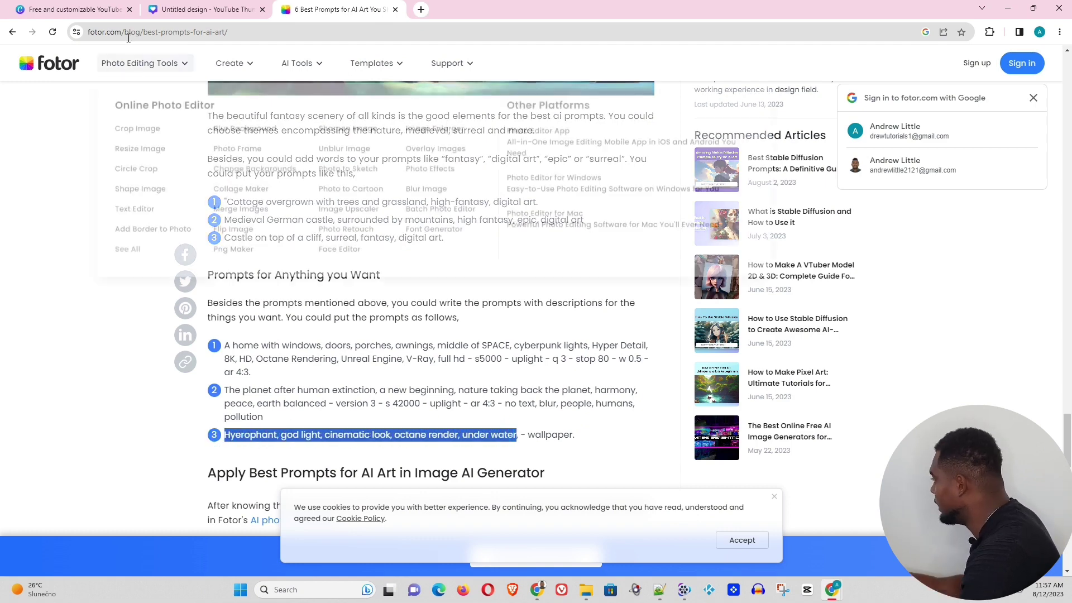
left_click(178, 5)
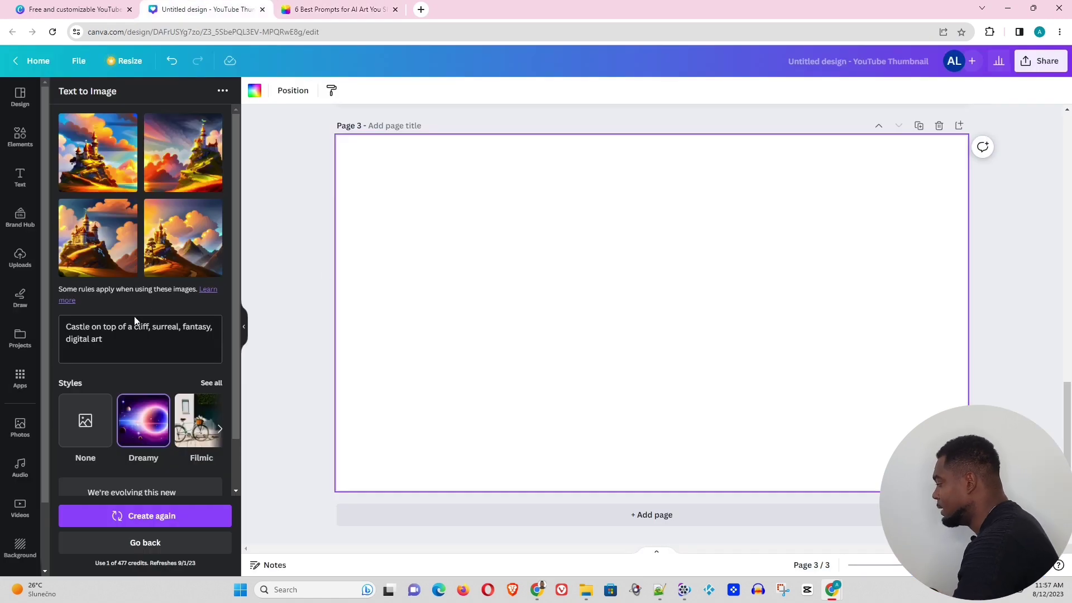
- Replace the castle prompt with the Hyerophant underwater prompt and generate new images
left_click(126, 338)
key("ctrl+a")
key("ctrl+v")
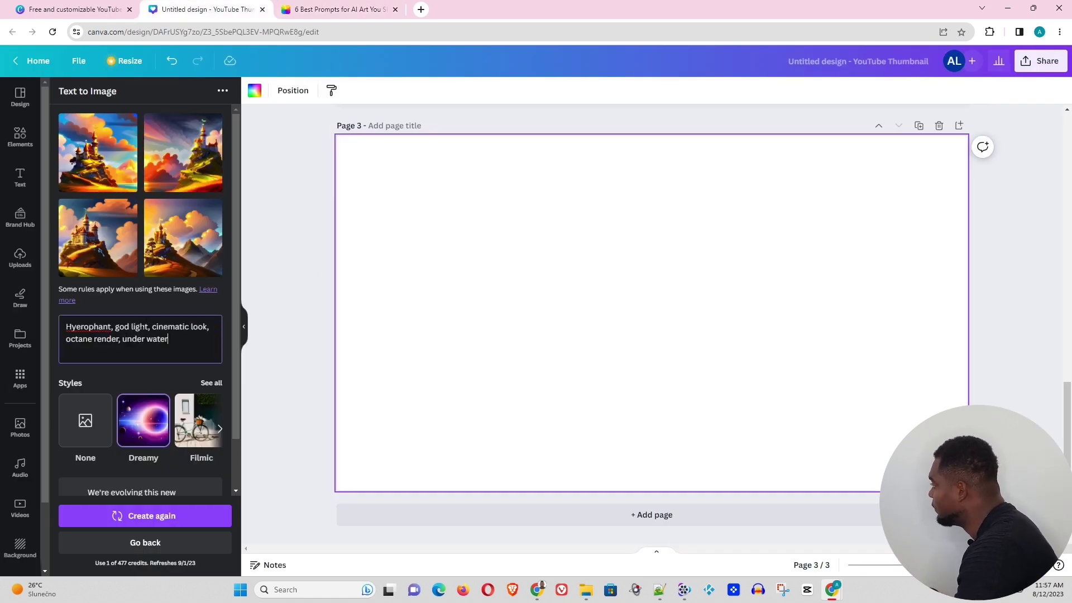
key("Return")
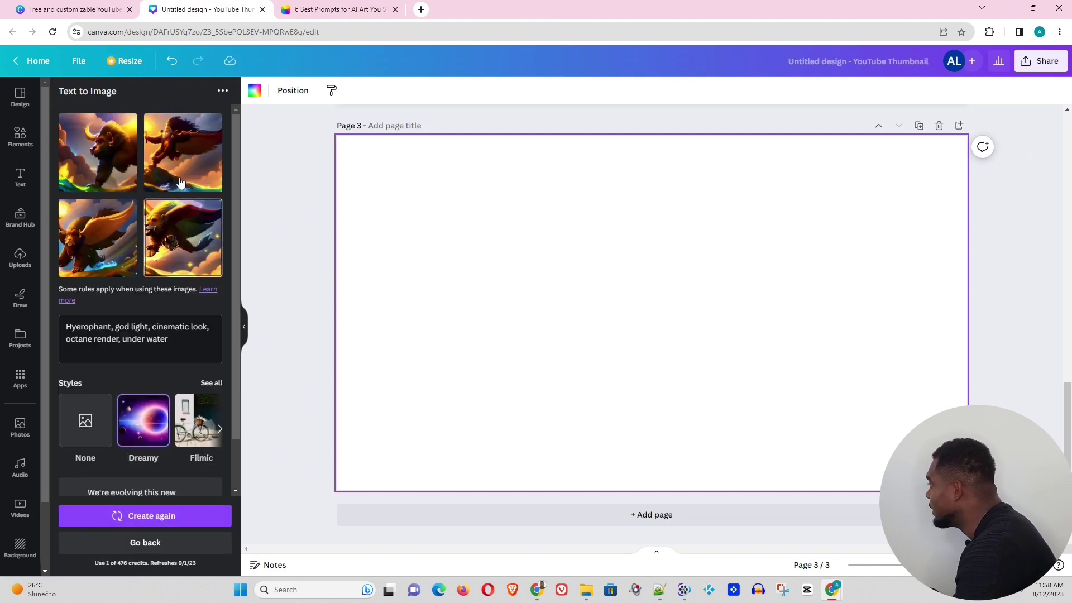
- Place the horned beast and winged lion images side by side on Page 3, enlarging each
left_click_drag(136, 167, 405, 255)
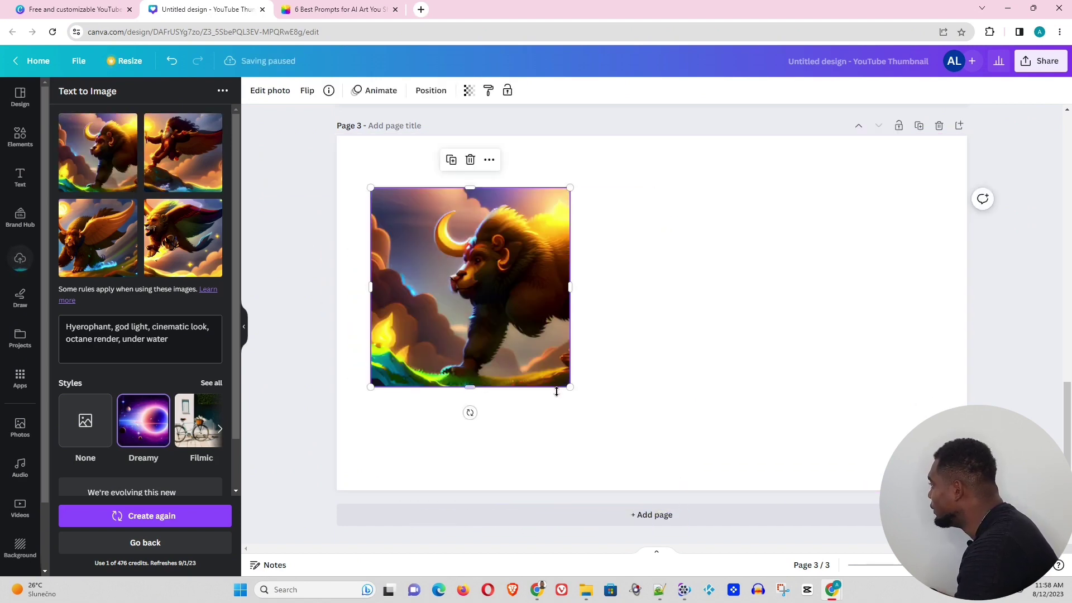
left_click_drag(570, 387, 623, 441)
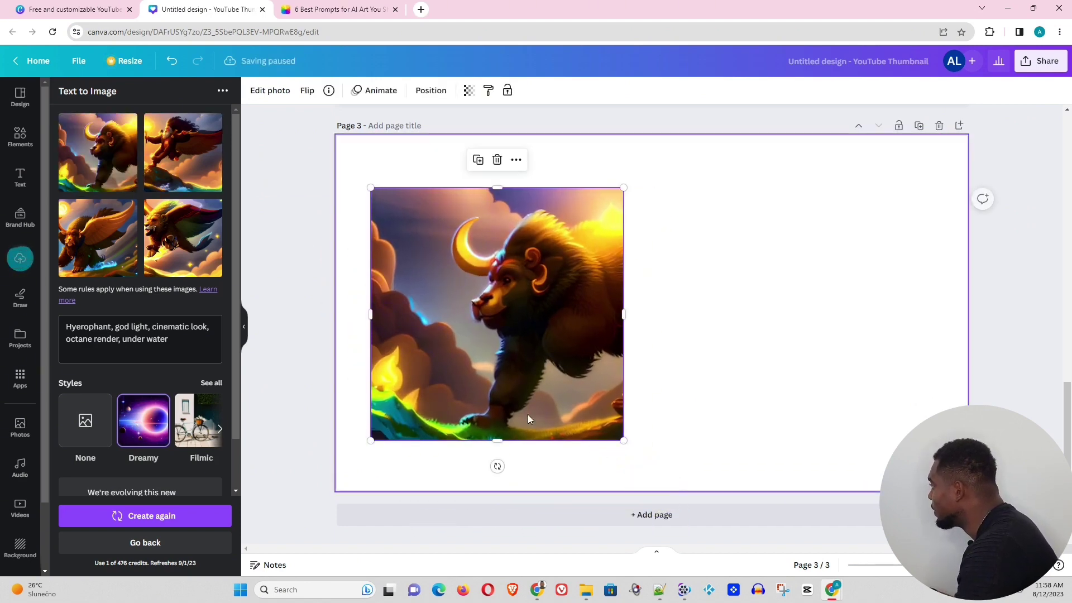
left_click_drag(184, 246, 699, 240)
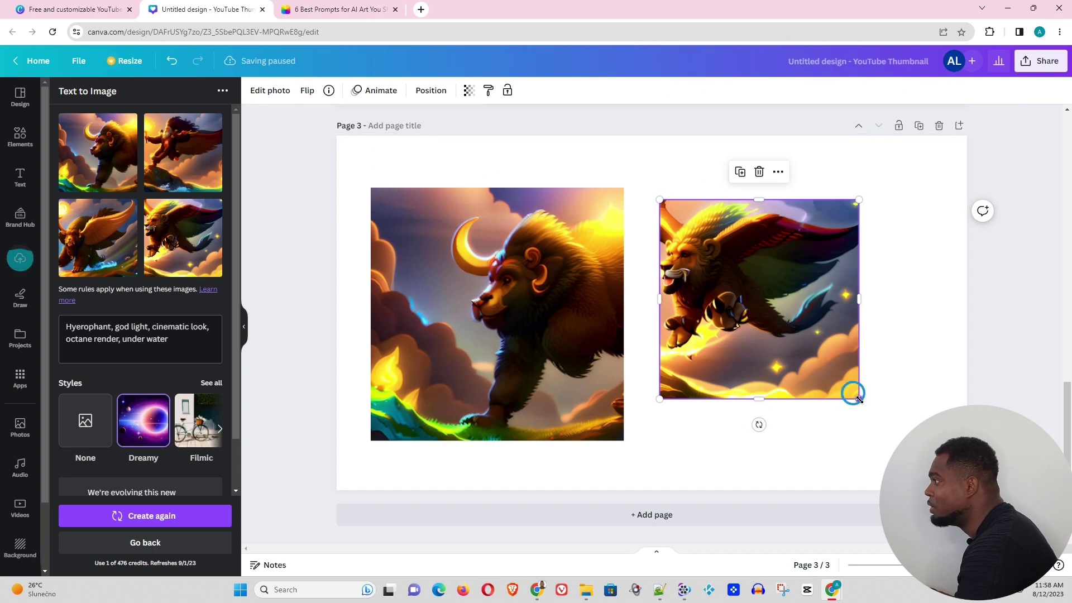
left_click_drag(859, 398, 897, 439)
- Add a blank Page 4 and regenerate the Hyerophant prompt in Filmic style
left_click(958, 126)
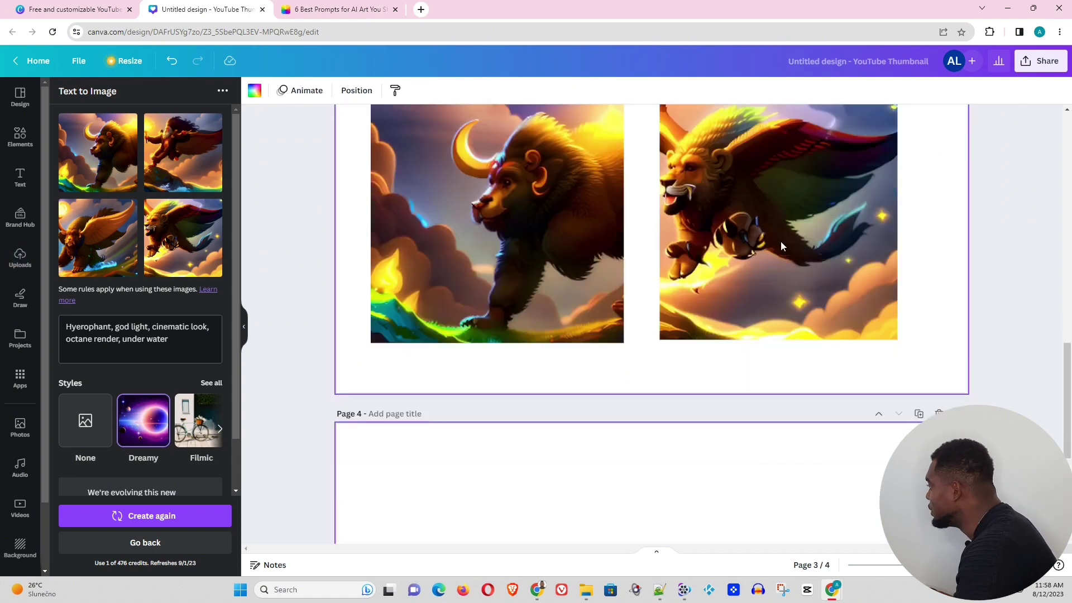
left_click(211, 383)
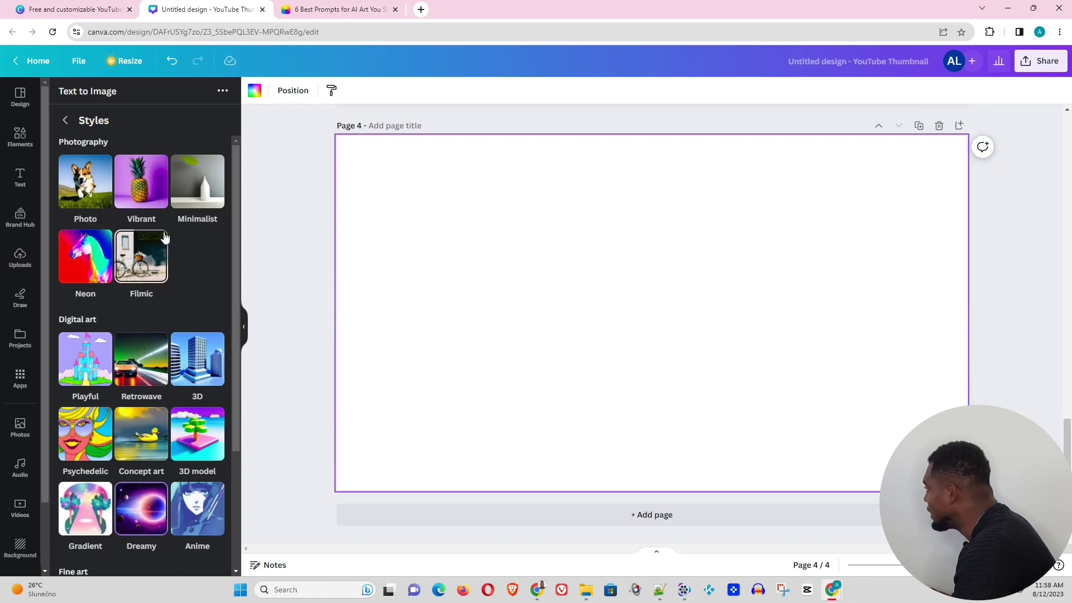
left_click(142, 256)
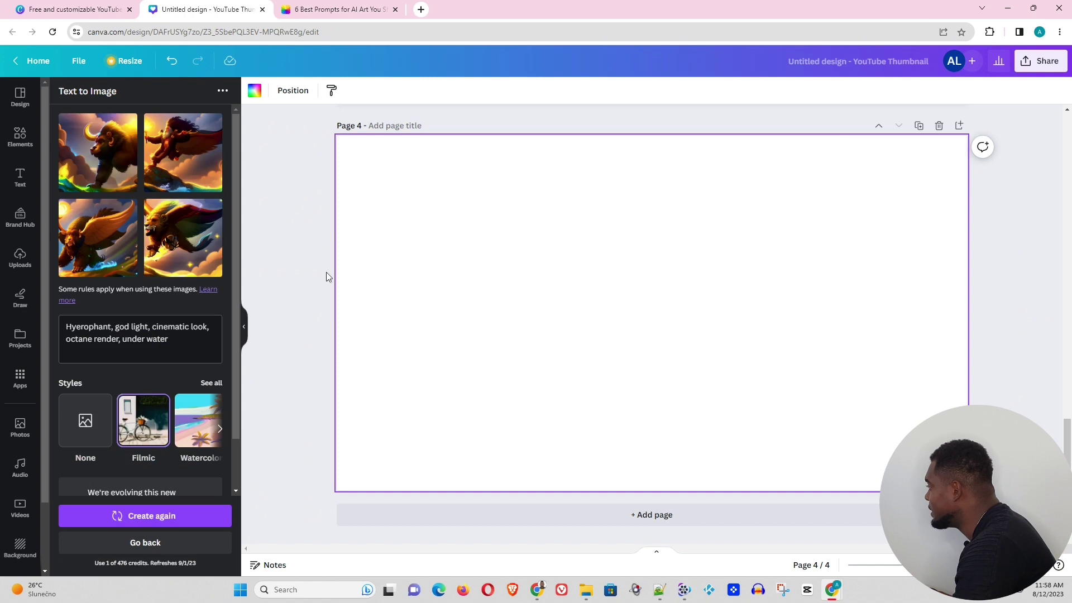
left_click(173, 513)
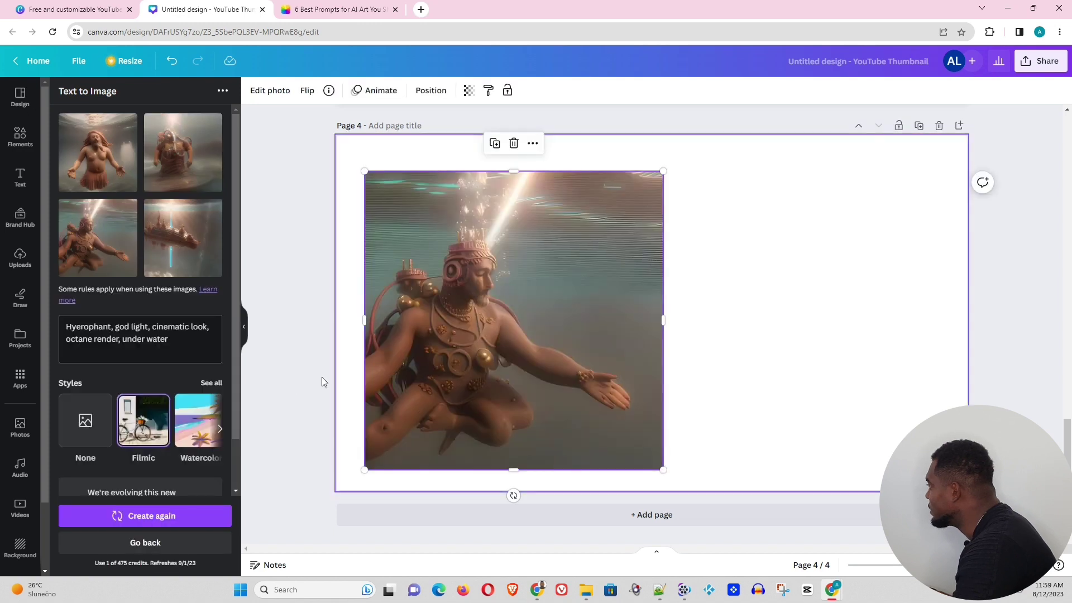
- Regenerate the Hyerophant prompt images in Photo style
left_click(211, 383)
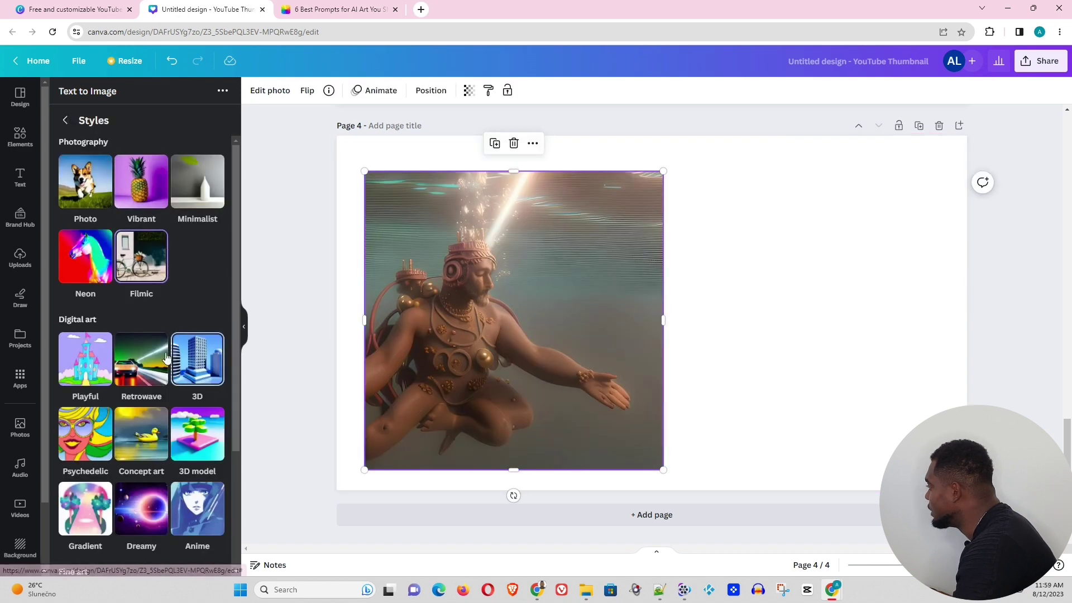
left_click(92, 224)
left_click(159, 518)
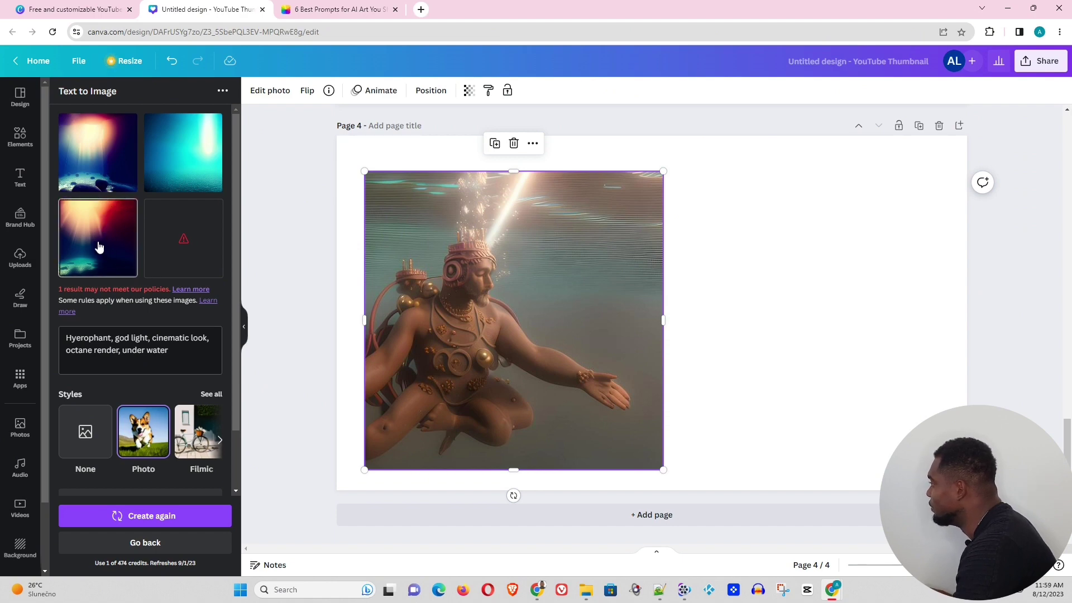
- Place the light-rays underwater image on Page 4, enlarged and positioned beside the figure
left_click_drag(90, 237, 730, 242)
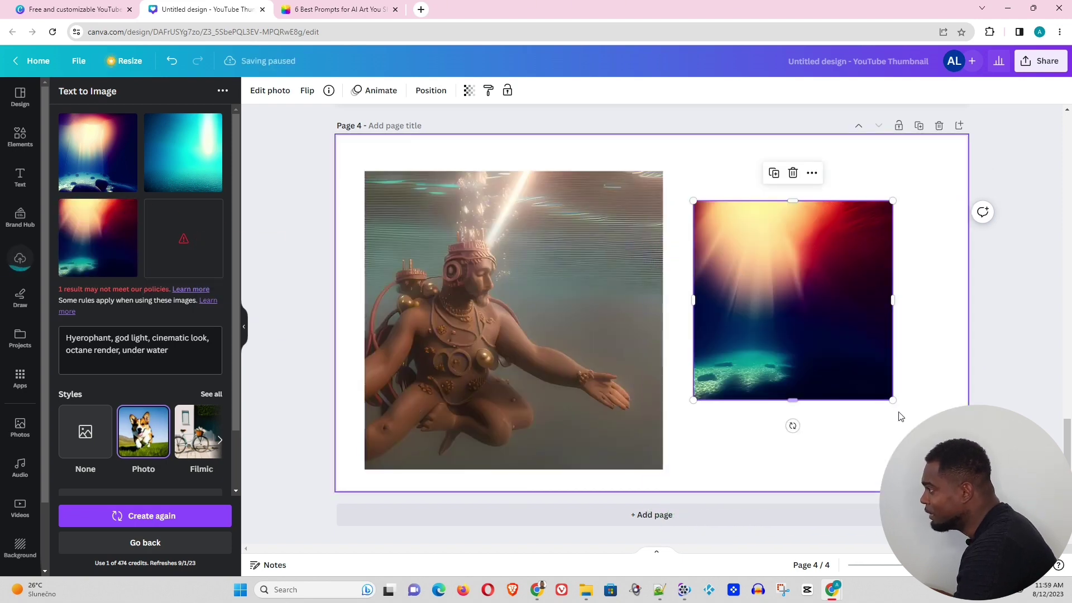
left_click_drag(892, 399, 956, 466)
left_click_drag(886, 420, 855, 382)
- Scroll from Page 4 back up to Page 1 with its two cottage images
scroll(688, 392, "up", 20)
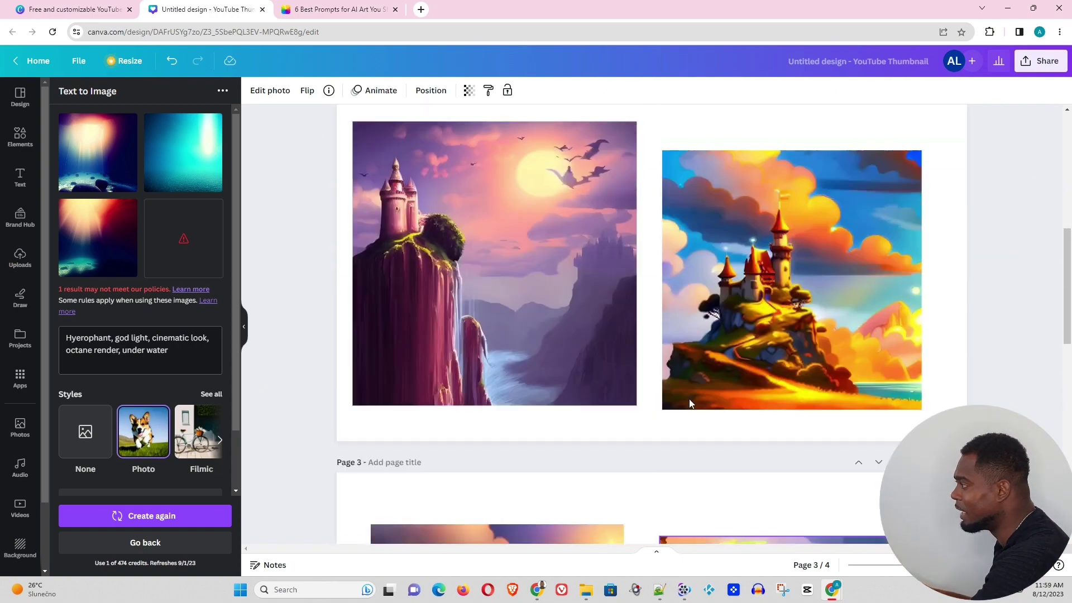